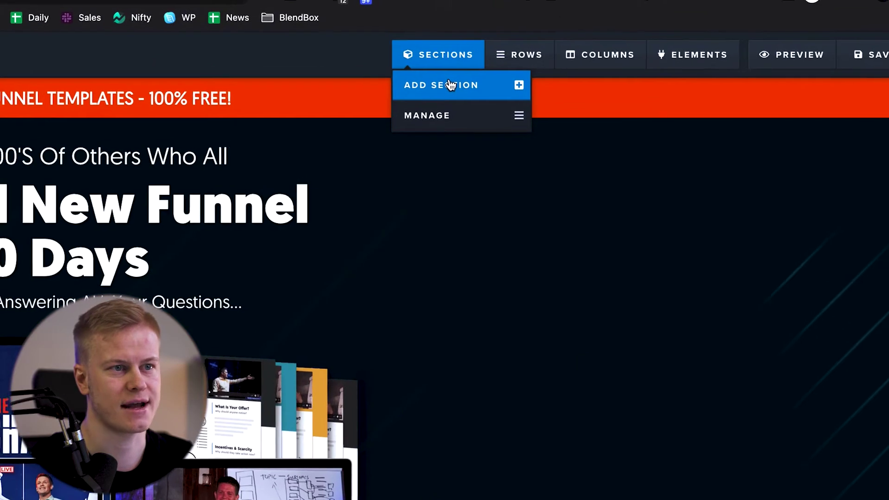
Step: Add a new section layout above the orange banner
left_click(450, 85)
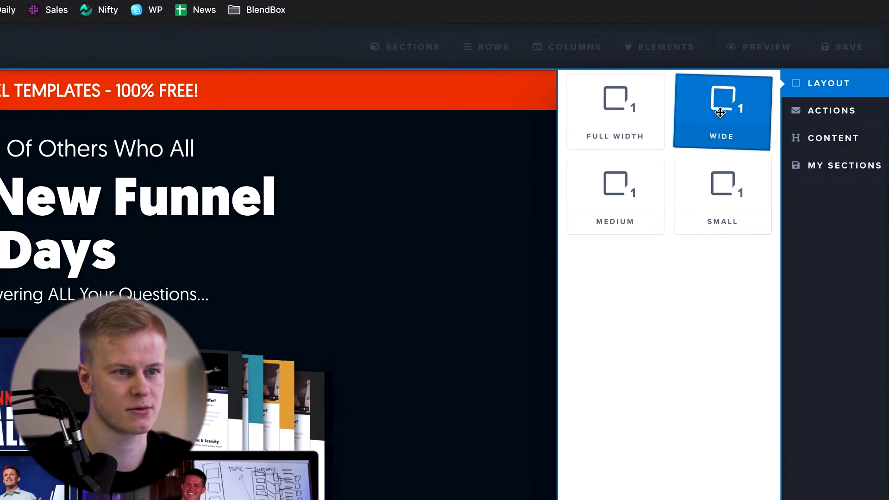
left_click_drag(616, 116, 26, 90)
left_click_drag(512, 106, 506, 104)
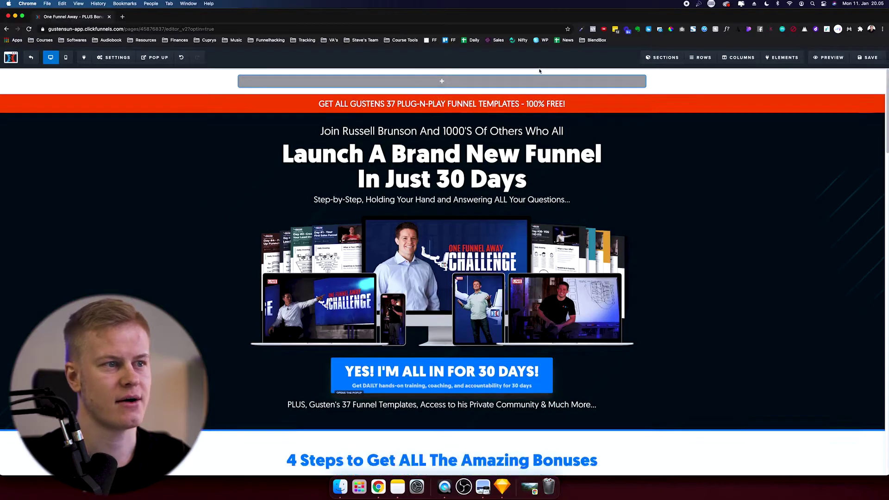
Step: Fill the new section with one-column, three-column and two-column rows
left_click(677, 59)
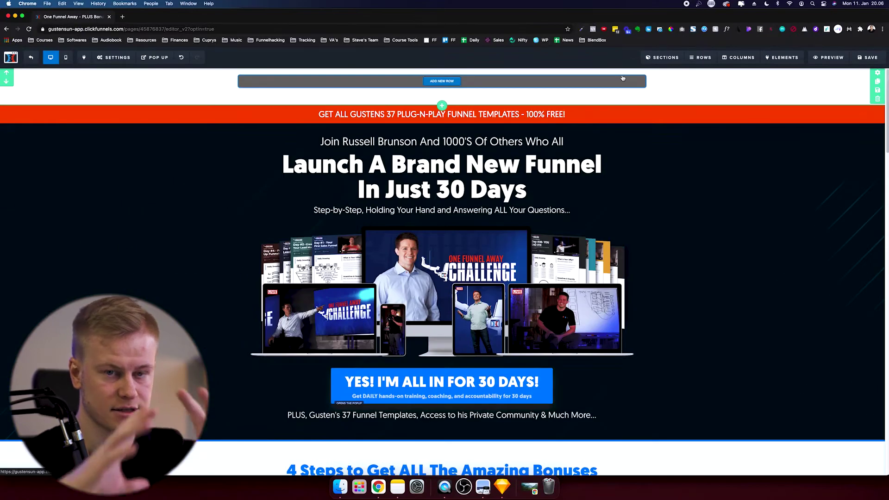
left_click(700, 58)
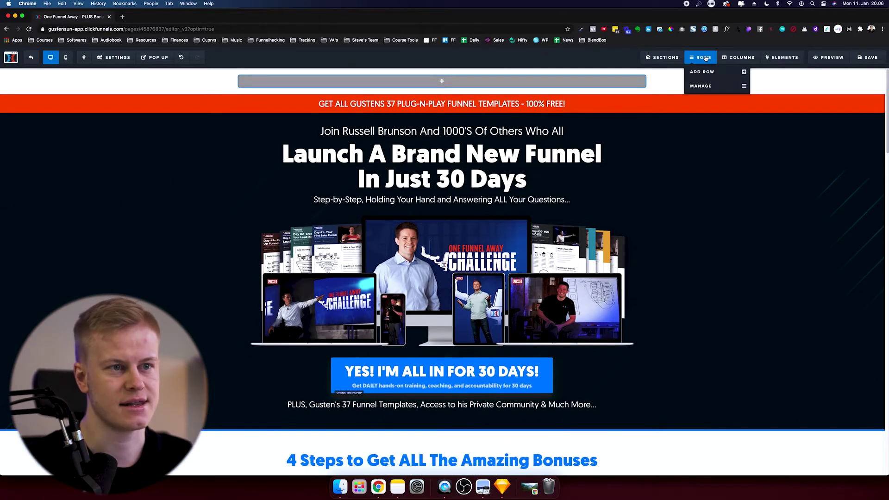
left_click(702, 74)
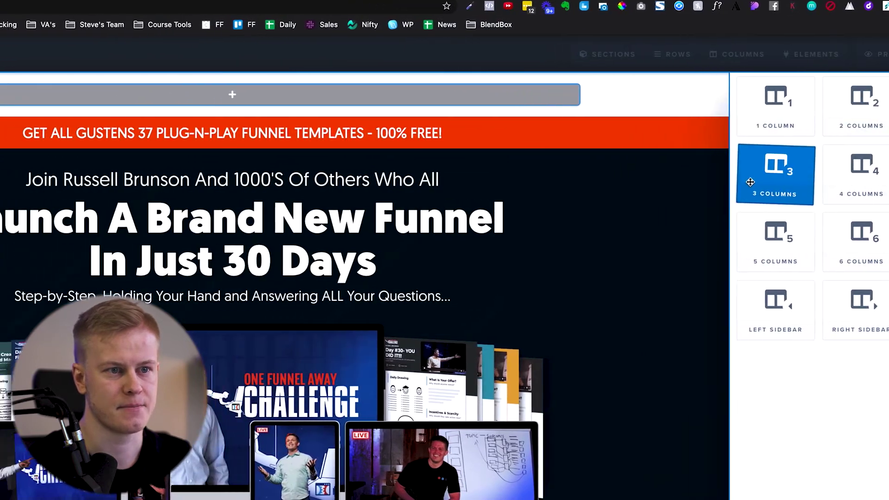
left_click_drag(750, 182, 132, 88)
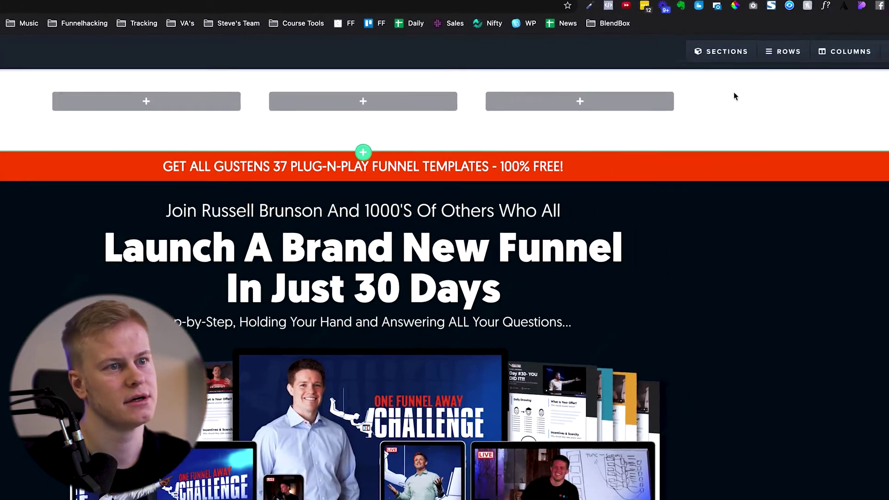
mouse_move(844, 69)
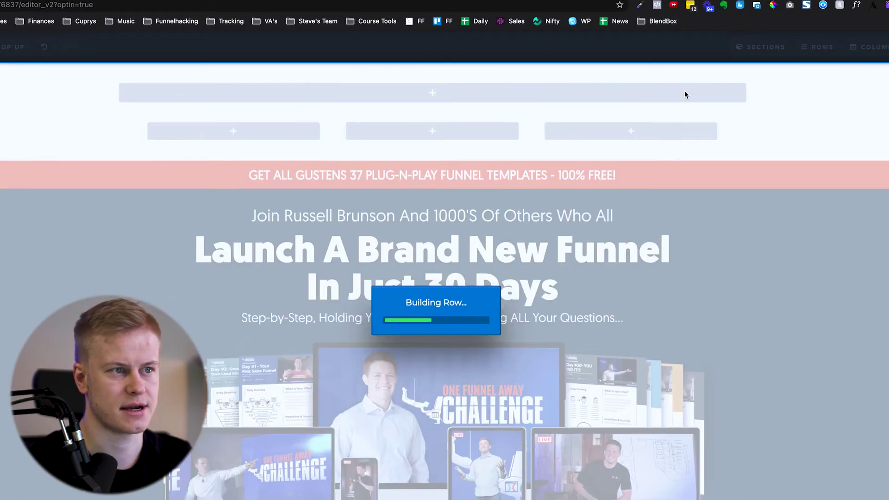
mouse_move(573, 54)
left_click(574, 78)
left_click_drag(700, 131, 706, 137)
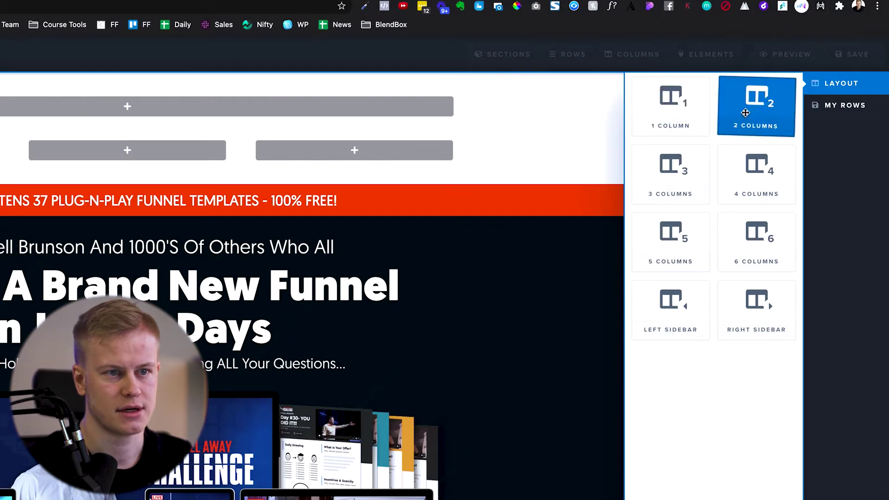
left_click_drag(757, 107, 117, 243)
left_click_drag(244, 252, 244, 255)
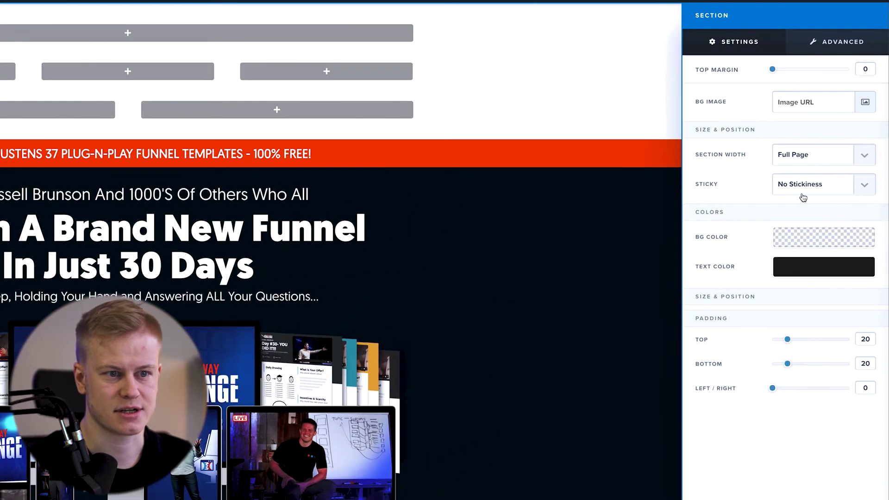
Step: Set the top section's background colour to an opaque near-black dark grey
left_click(801, 242)
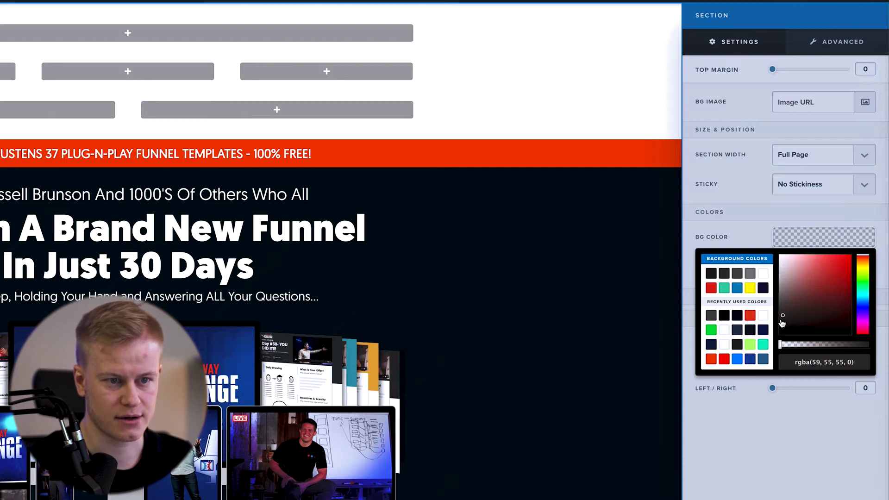
left_click_drag(787, 345, 887, 350)
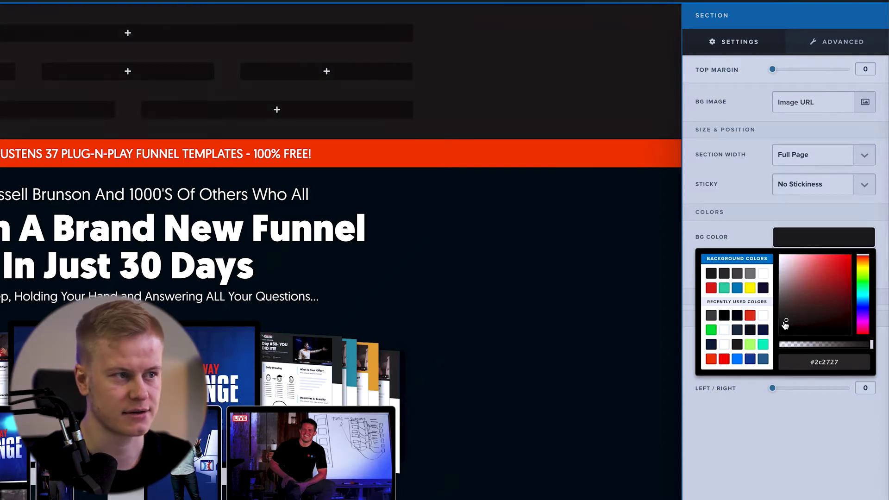
left_click(863, 307)
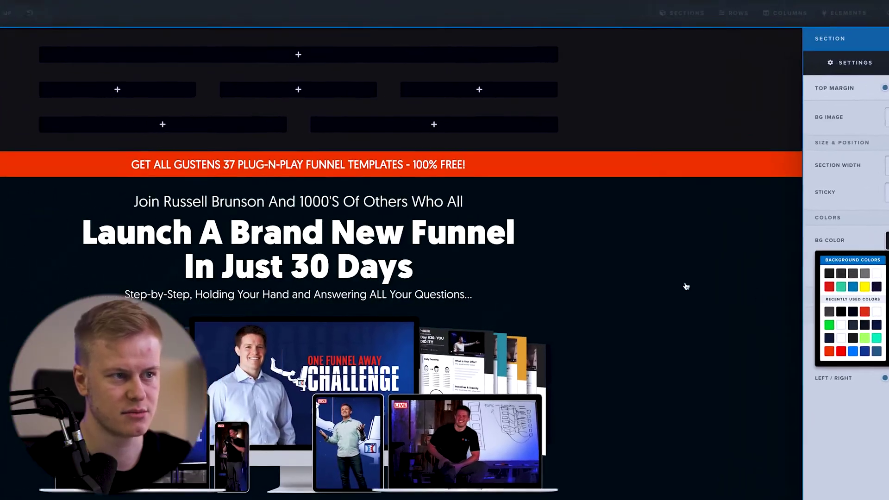
left_click(356, 158)
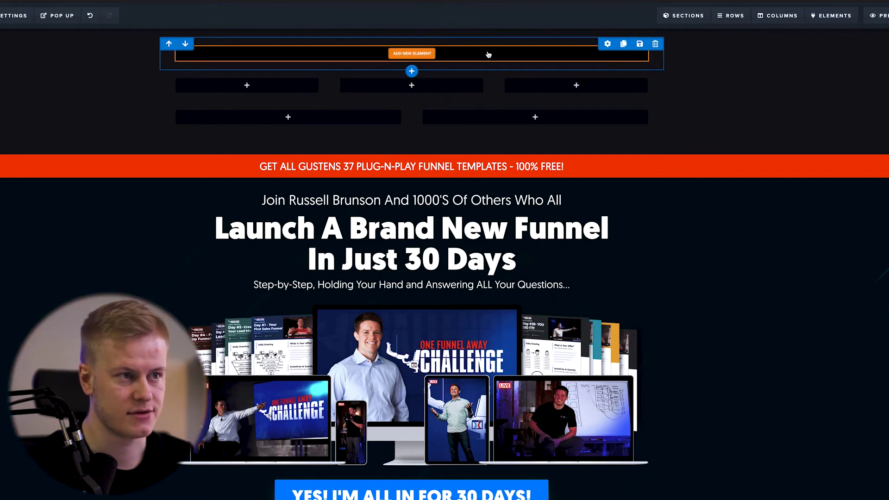
Step: Add a headline to the top row and make its text white
left_click(482, 56)
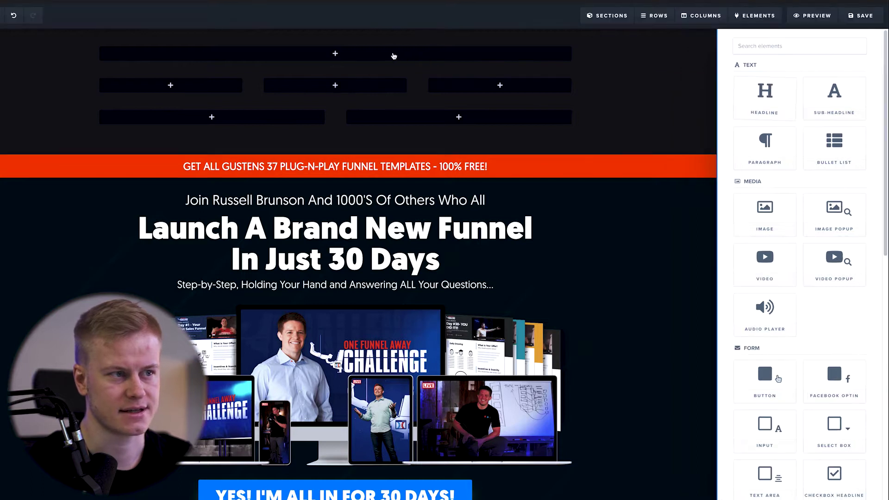
left_click(378, 54)
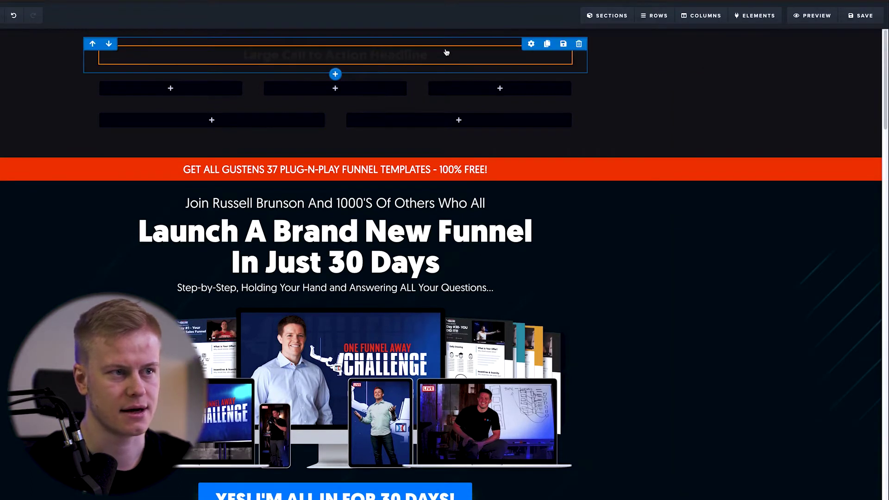
left_click(534, 53)
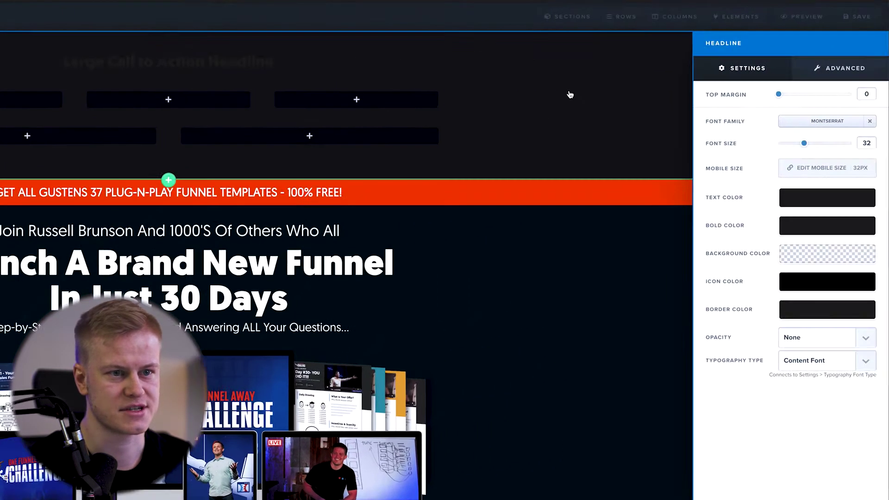
left_click(795, 204)
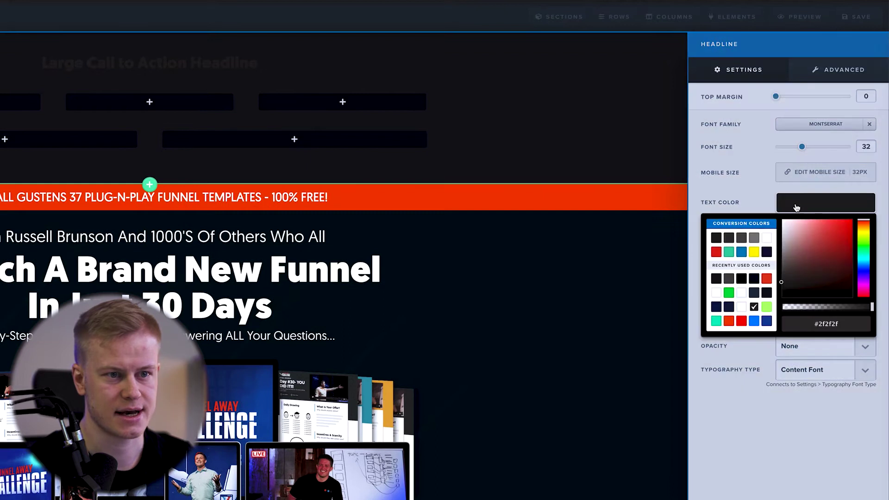
left_click(771, 239)
left_click(757, 202)
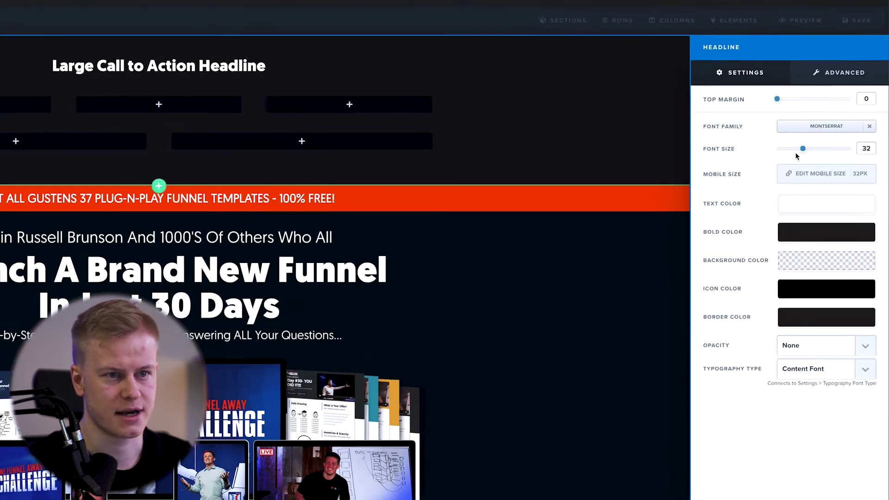
Step: Size the headline at 52px, with 26px on mobile, and check the mobile view
left_click_drag(803, 149, 829, 165)
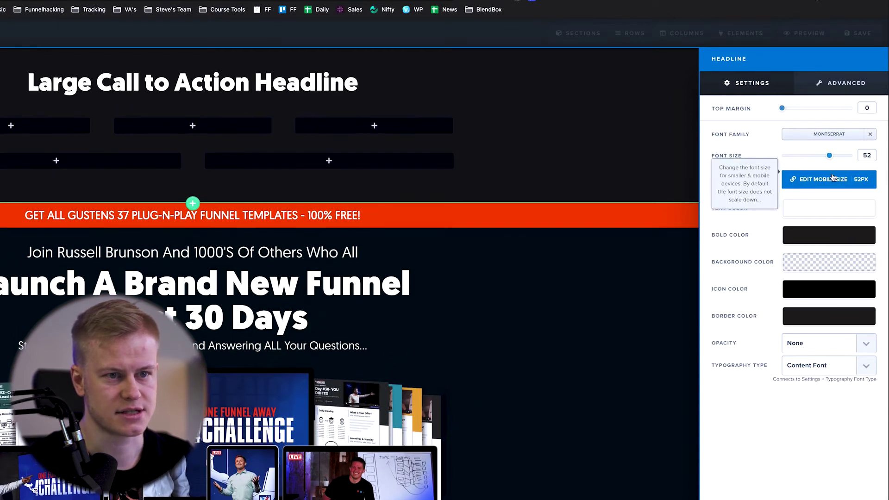
left_click(832, 177)
left_click(833, 180)
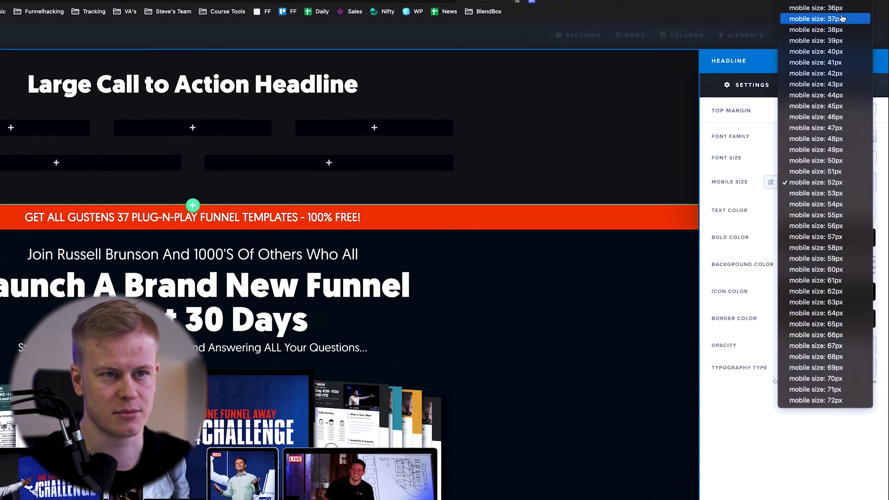
scroll(834, 9, "up", 5)
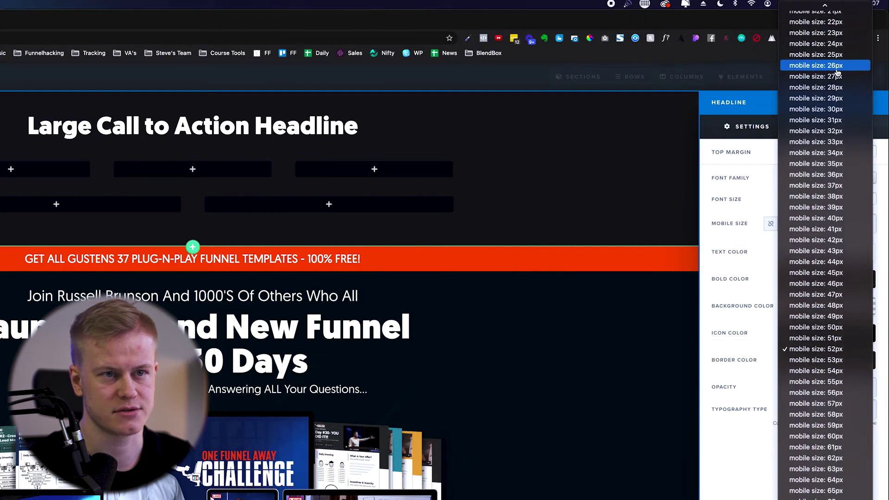
left_click(837, 69)
left_click(568, 172)
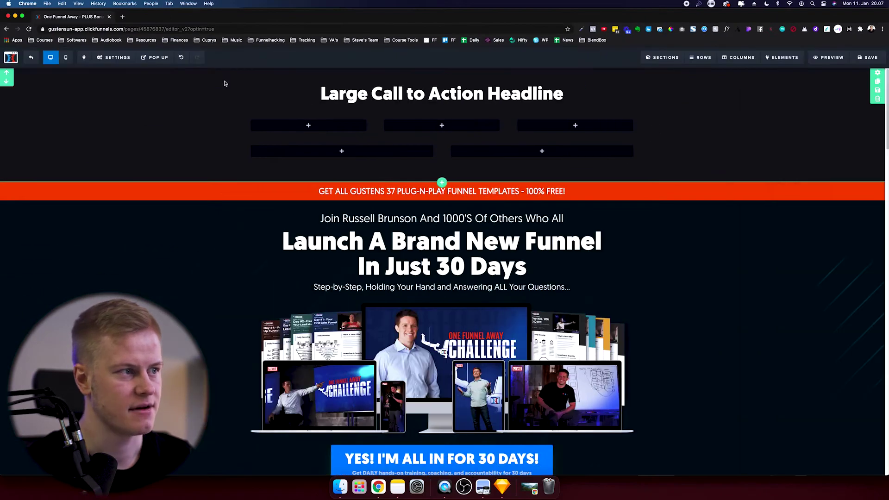
left_click(66, 58)
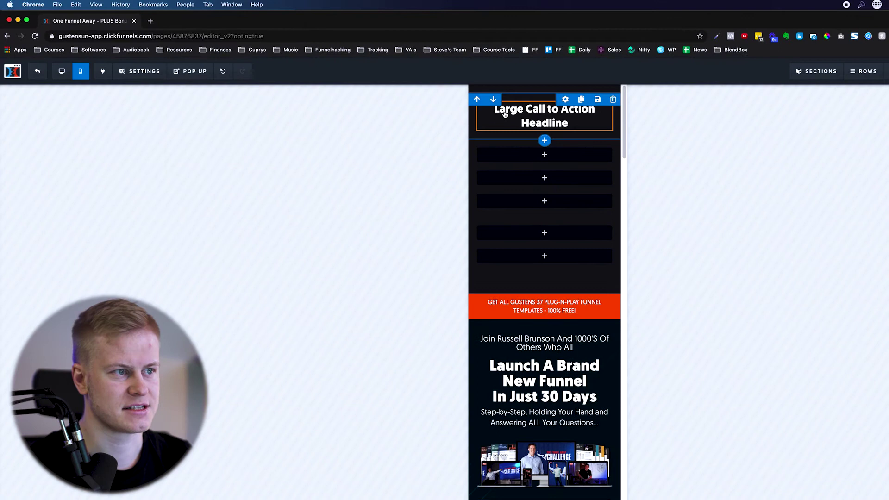
left_click(58, 74)
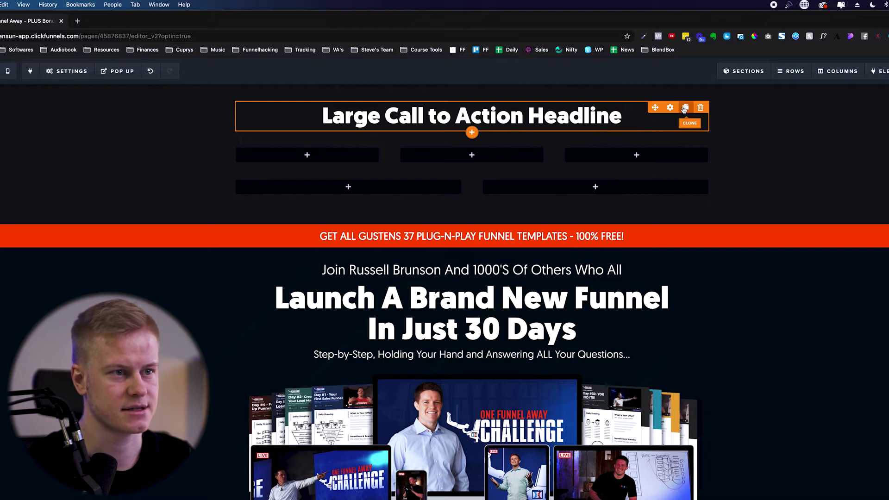
Step: Duplicate the headline as a 32px subheadline coloured orange-red #F54703
left_click(684, 108)
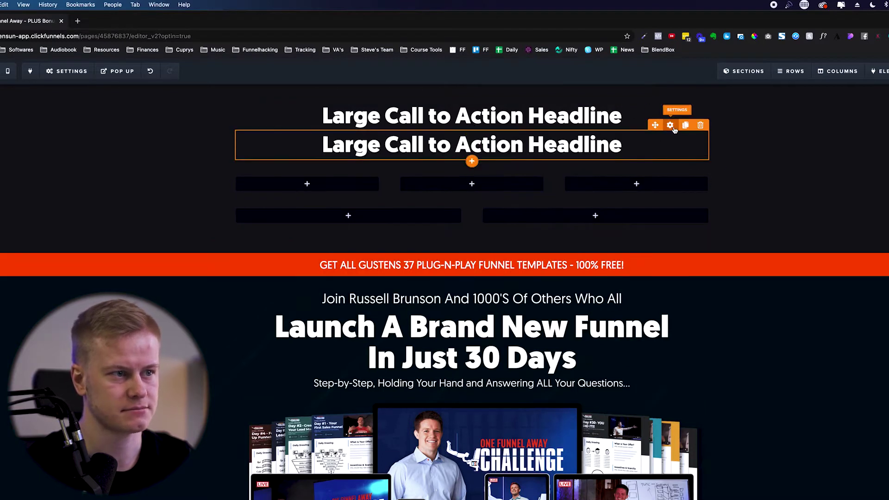
left_click(671, 126)
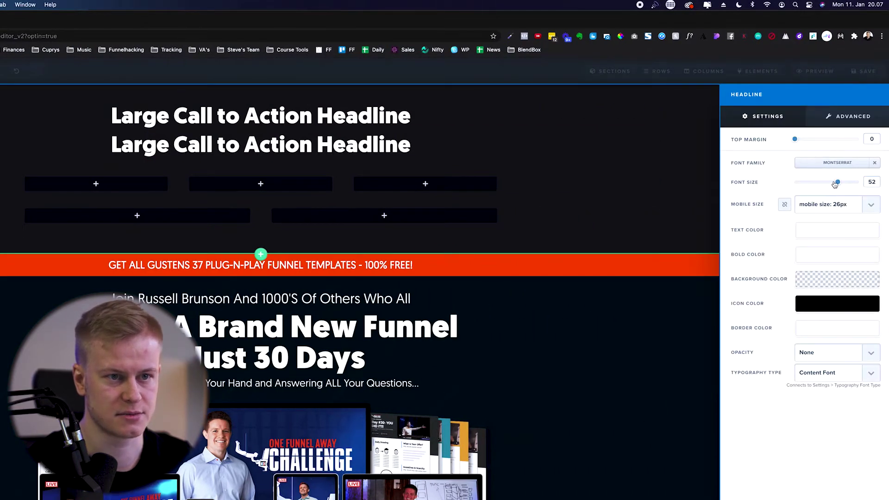
left_click_drag(835, 184, 815, 182)
left_click(811, 233)
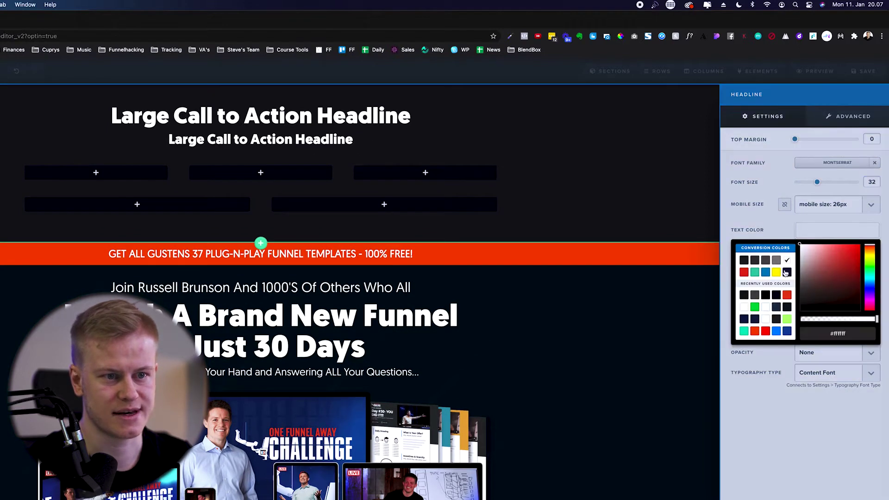
left_click(777, 272)
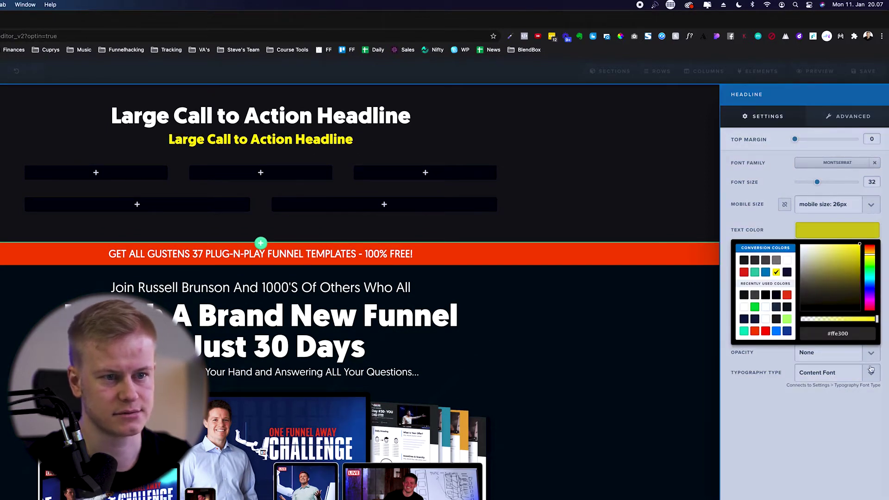
left_click(756, 331)
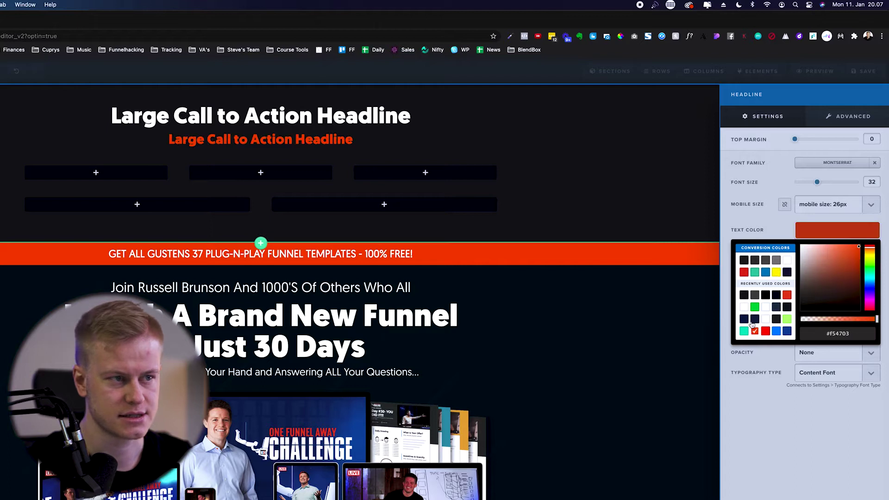
Step: Replace the top headline's wording with 'Insert Great Headline Here'
left_click(512, 175)
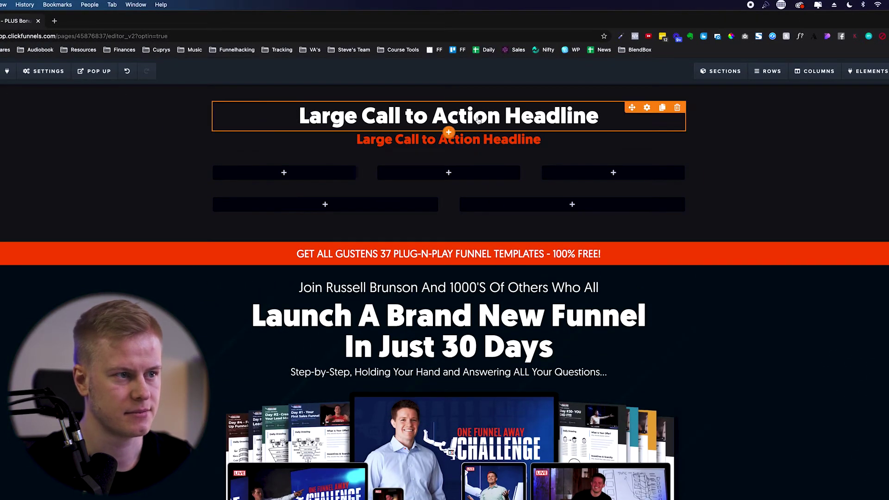
double_click(367, 117)
triple_click(477, 117)
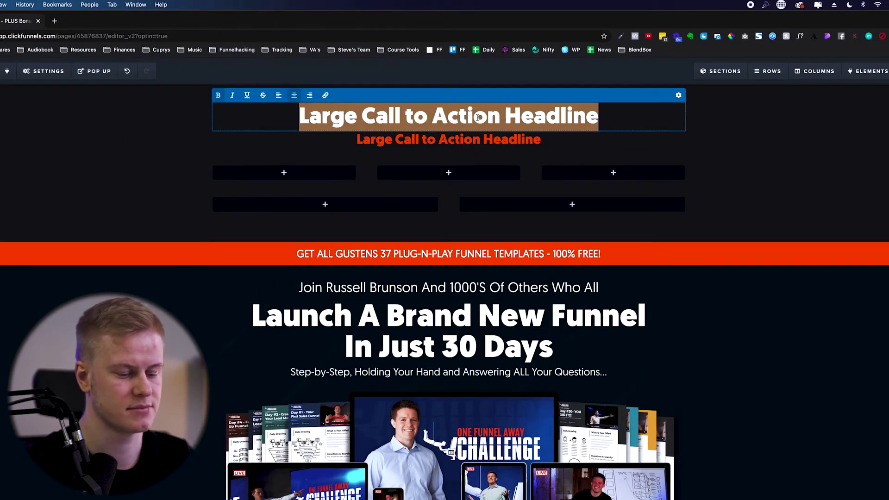
key("BackSpace")
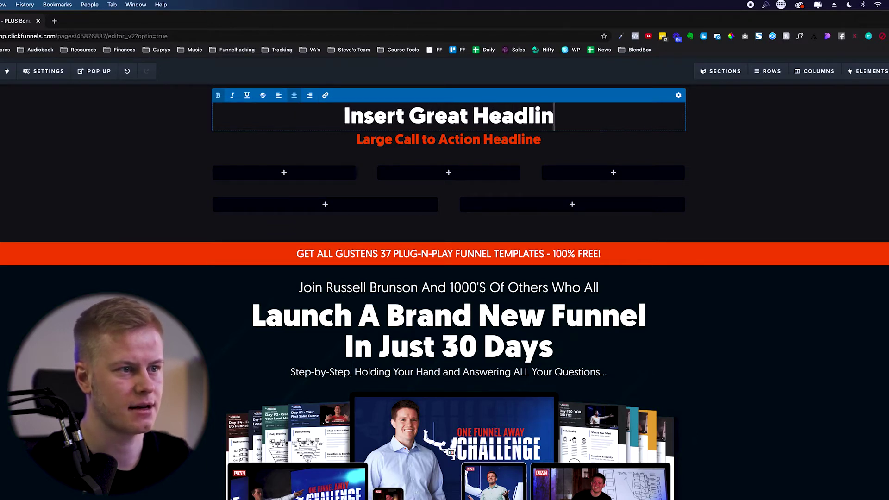
left_click(815, 154)
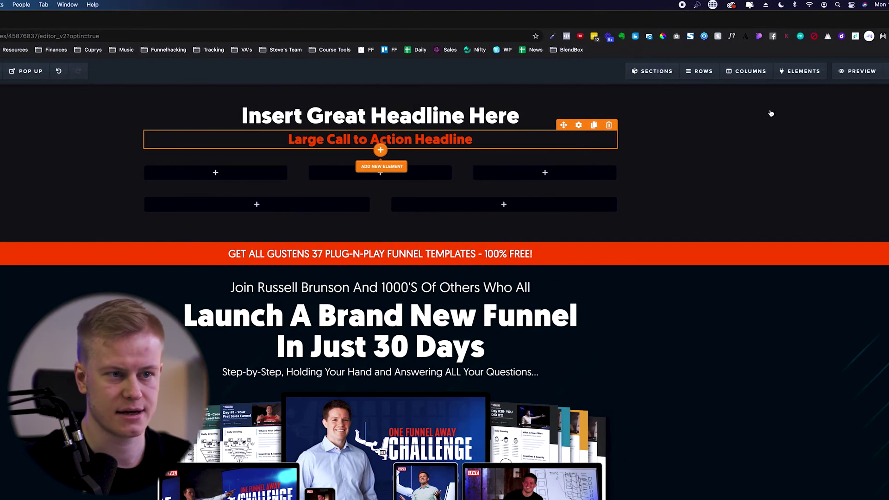
Step: Insert a video under the orange subheadline and set its top margin to 15
left_click(435, 150)
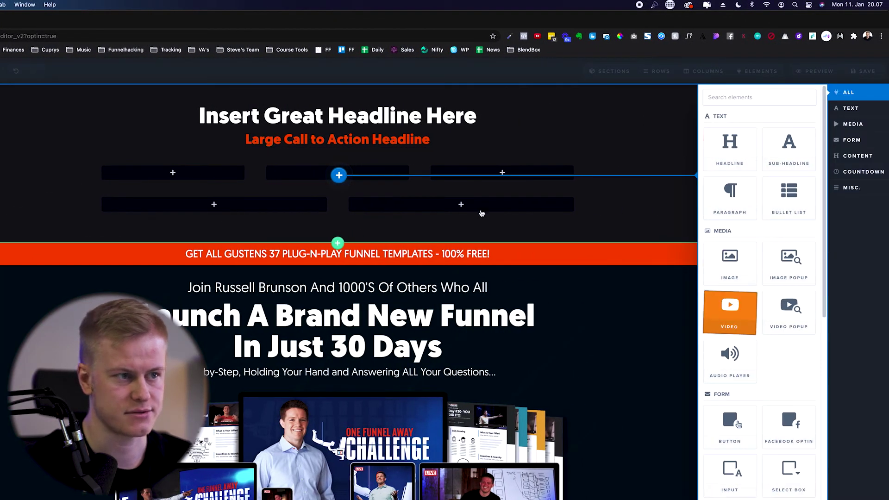
left_click(405, 180)
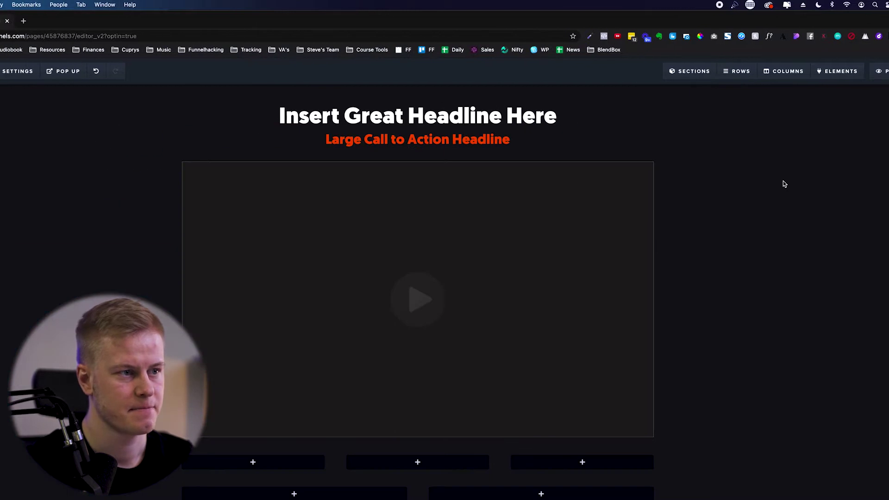
left_click(469, 199)
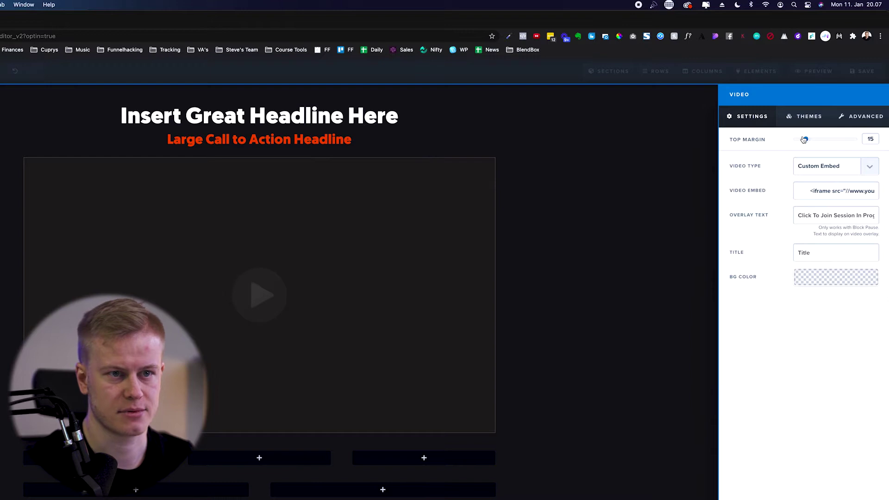
left_click_drag(804, 140, 804, 140)
left_click(547, 146)
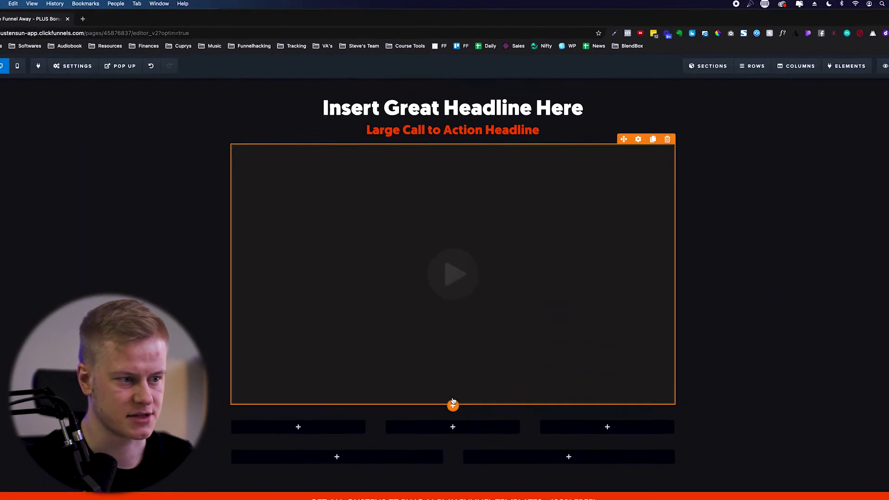
Step: Add a button below the video and apply the Light Green Button theme
left_click(440, 394)
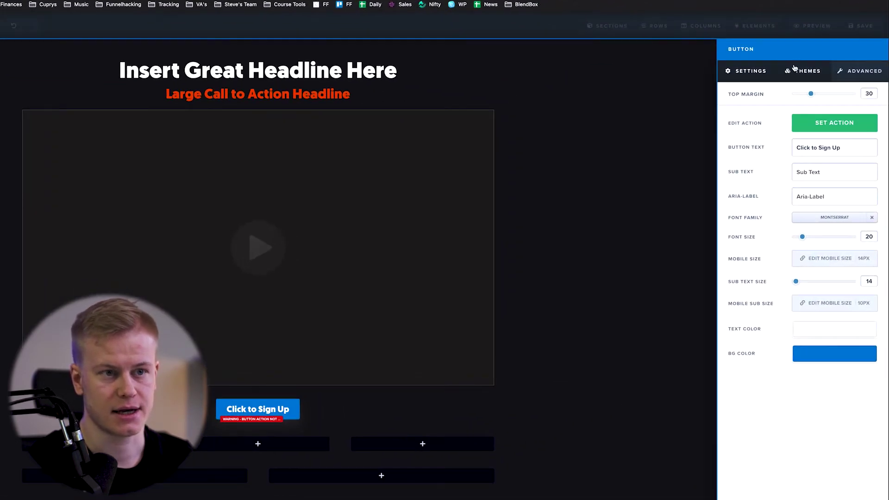
left_click(820, 97)
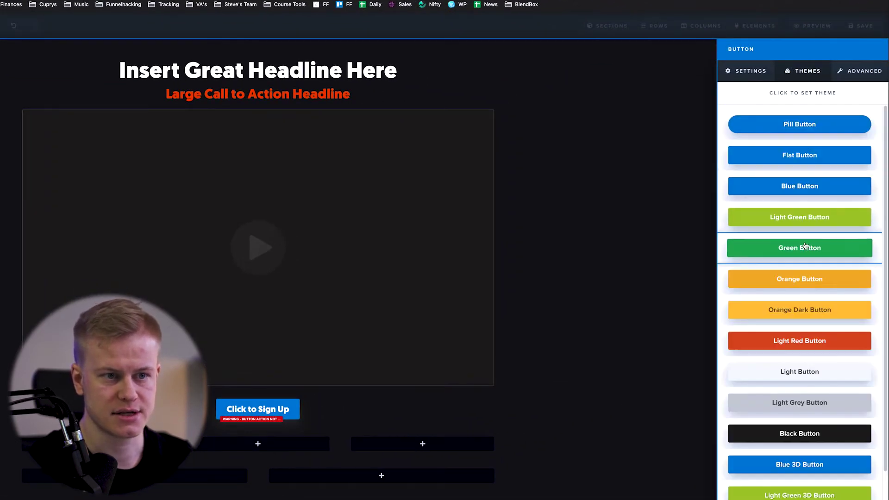
scroll(806, 245, "down", 2)
scroll(806, 236, "up", 2)
scroll(806, 207, "down", 2)
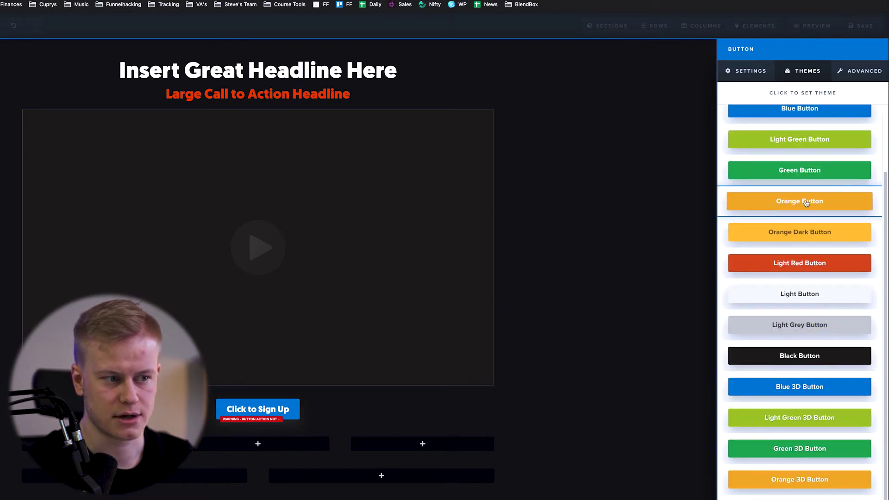
scroll(825, 343, "up", 2)
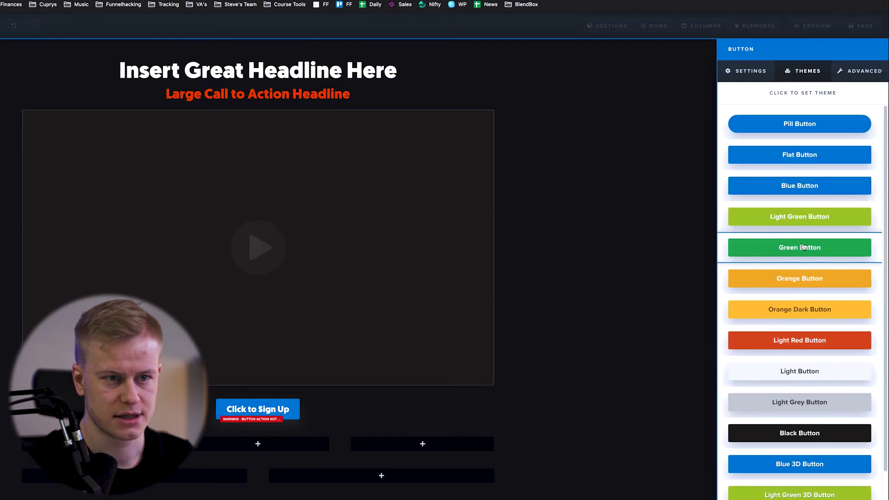
left_click(804, 216)
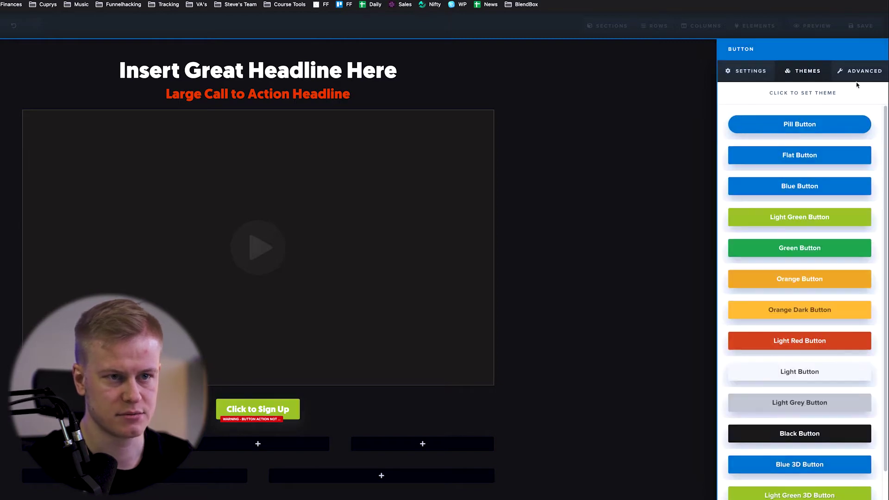
Step: Give the button 15px vertical and 40px horizontal spacing, square corners and 26px text
left_click(855, 78)
left_click(819, 194)
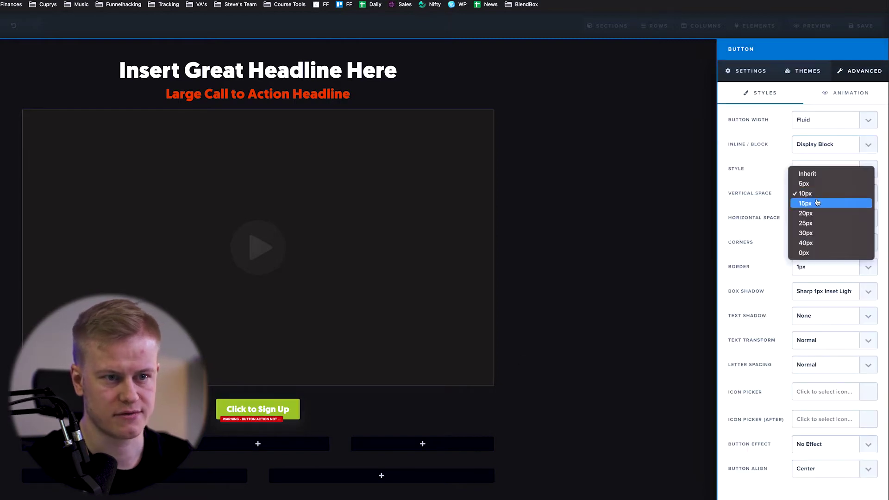
left_click(817, 203)
left_click(812, 215)
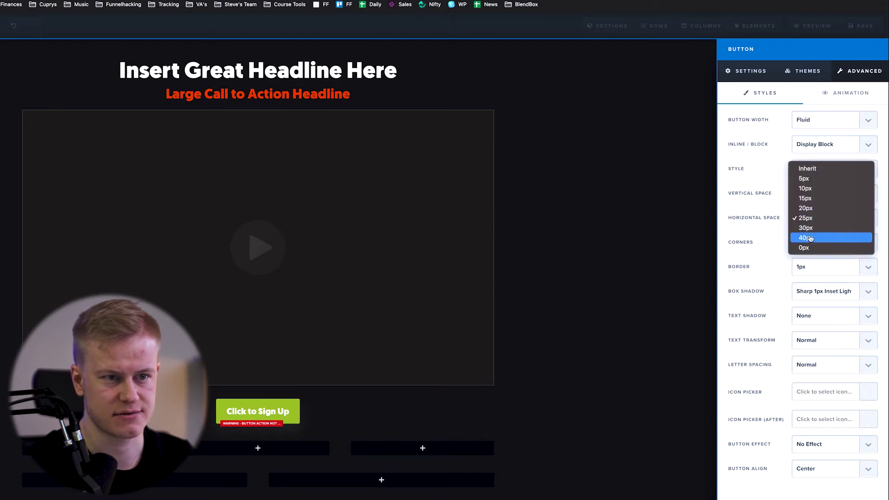
left_click(810, 238)
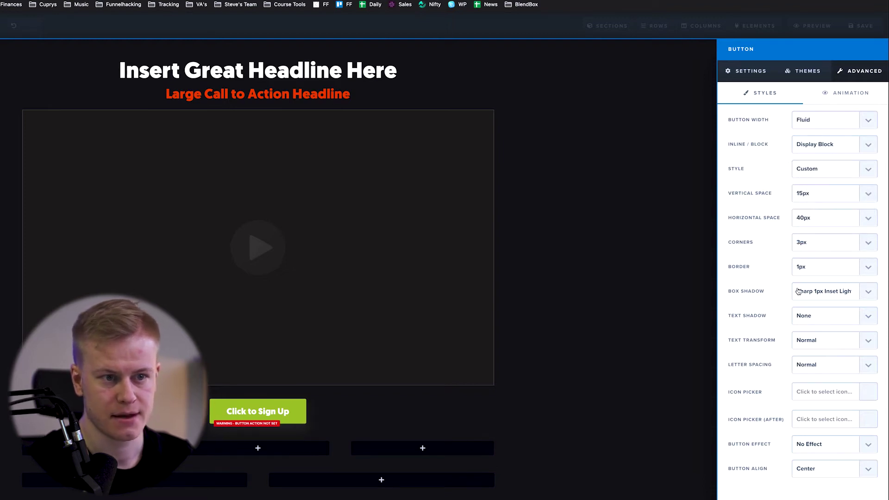
left_click(809, 247)
left_click(805, 222)
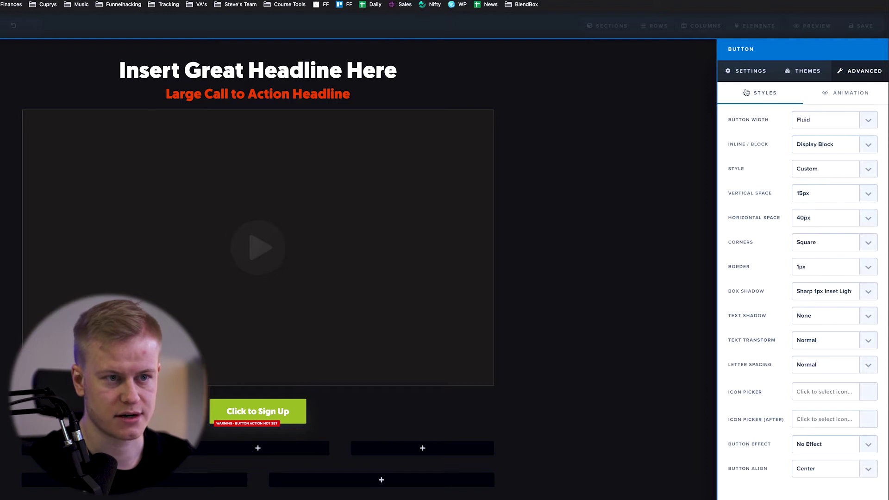
left_click(750, 74)
left_click_drag(802, 237, 806, 240)
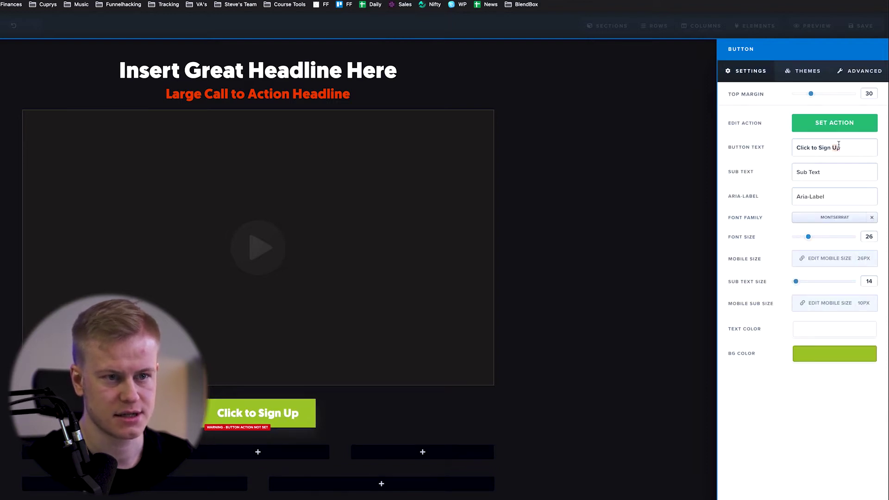
Step: Set button text 'ENROLL NOW IN FULLTIME FUNNEL DESIGNER' and subtext 'Learn How To Start A Funnel Agency From Scratch'
type("ENROLL NOW IN FULLTIME")
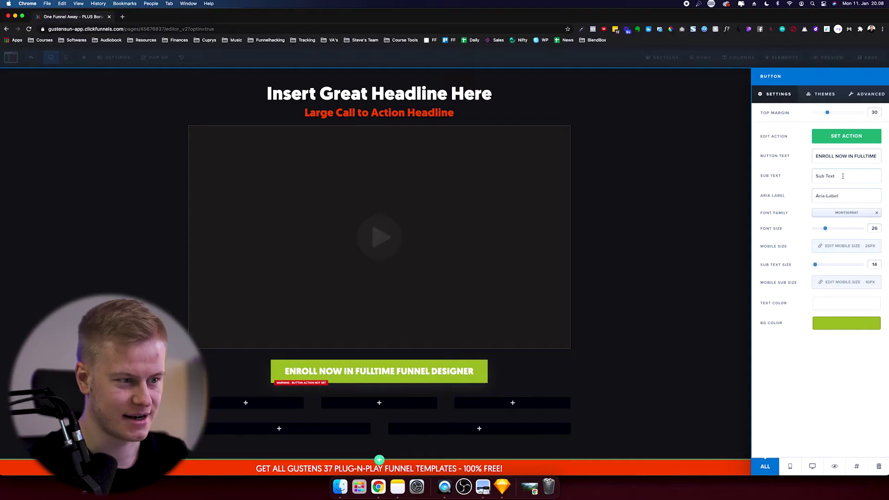
left_click(843, 176)
type("Learn How To Start A Fun")
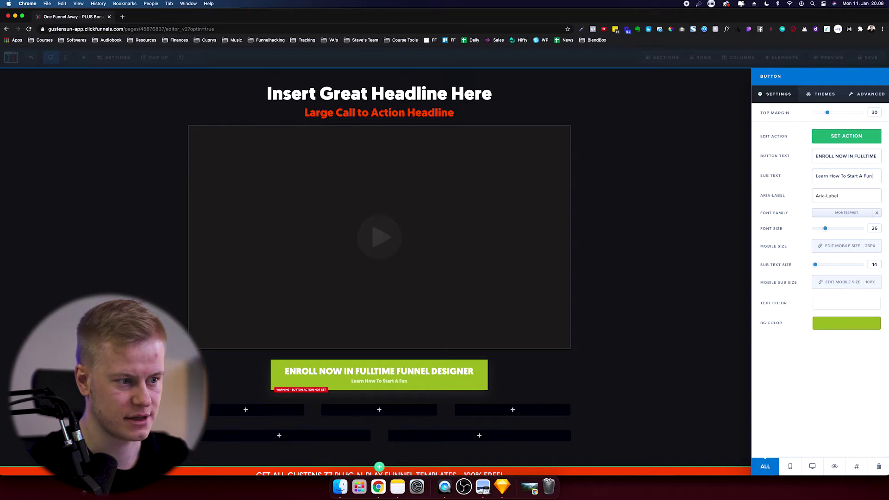
type("nel Agency From")
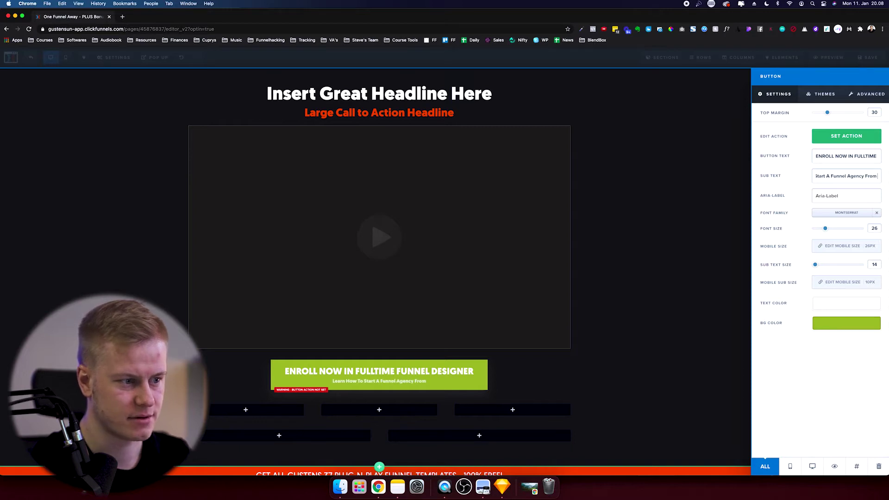
type(" Scratch")
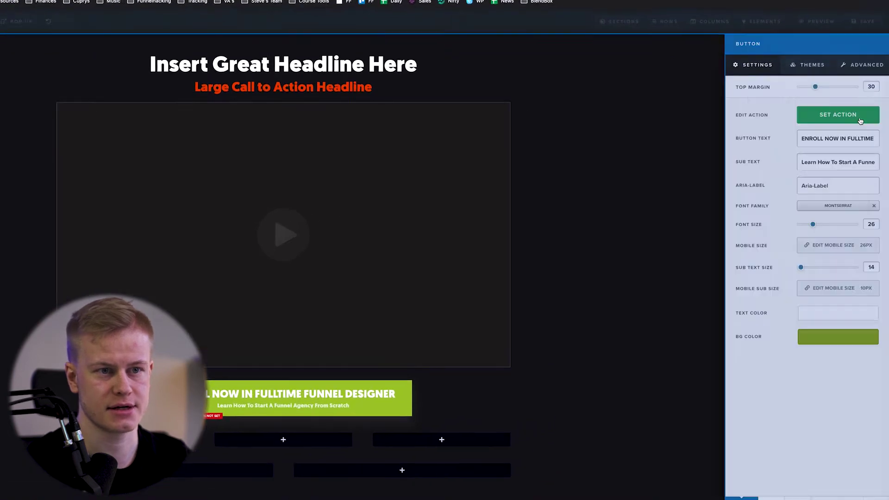
Step: Change the enroll button's action from Go To Website URL to Submit Order / Submit Form
left_click(864, 138)
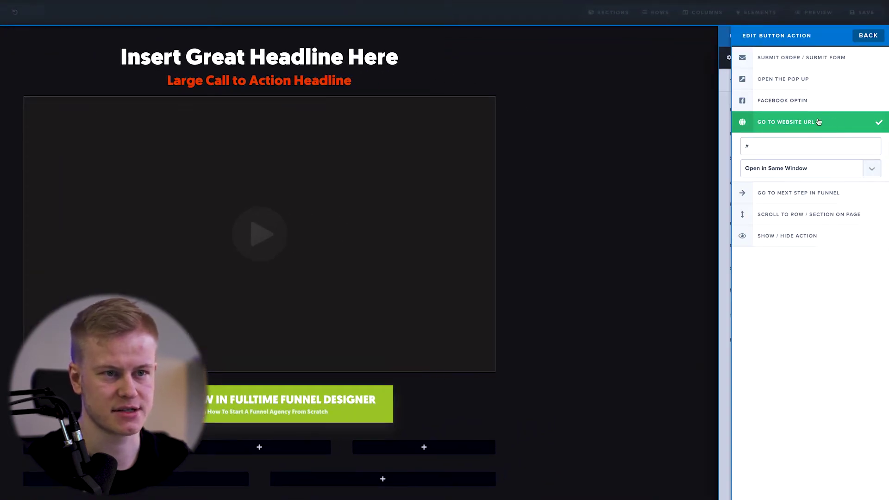
left_click(803, 175)
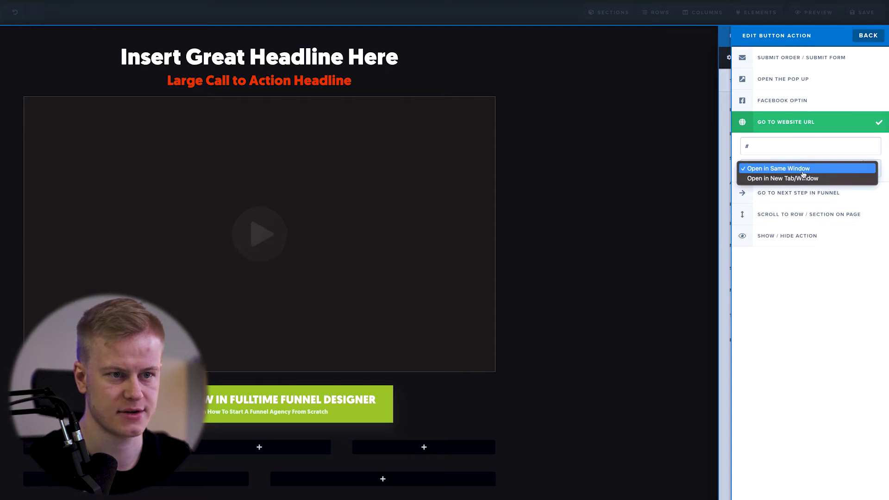
left_click(831, 59)
left_click(831, 60)
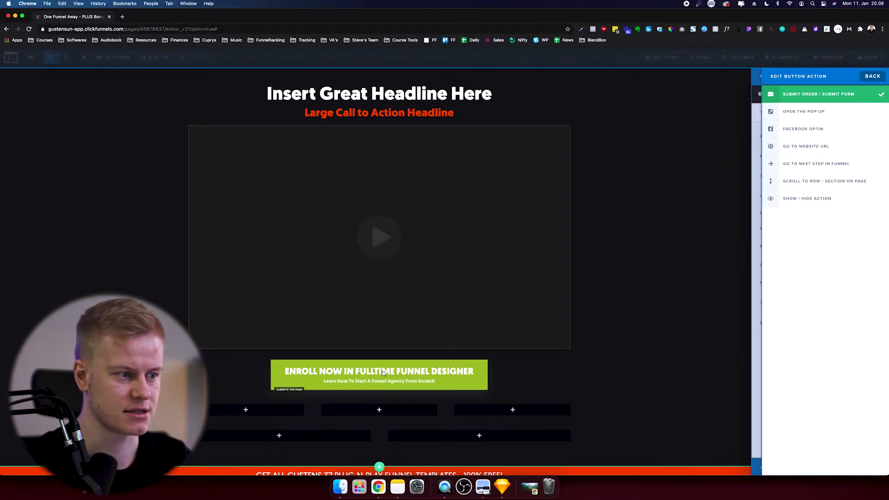
left_click(404, 379)
left_click(404, 380)
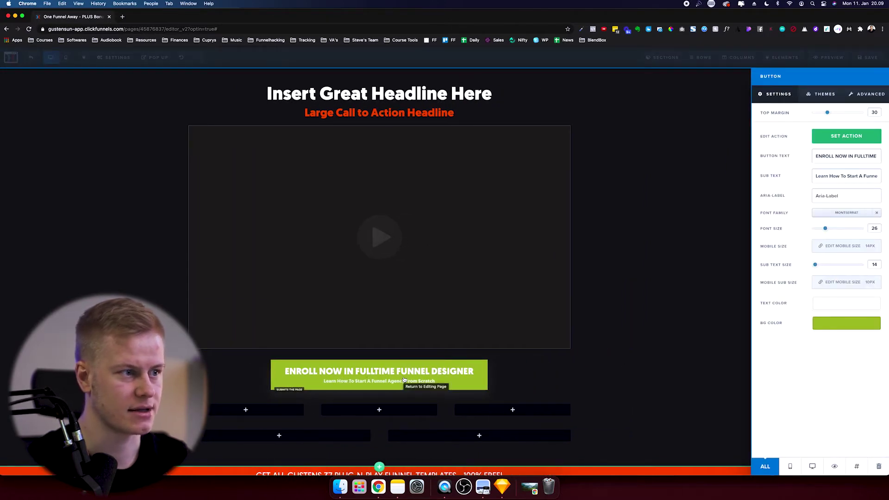
left_click(613, 307)
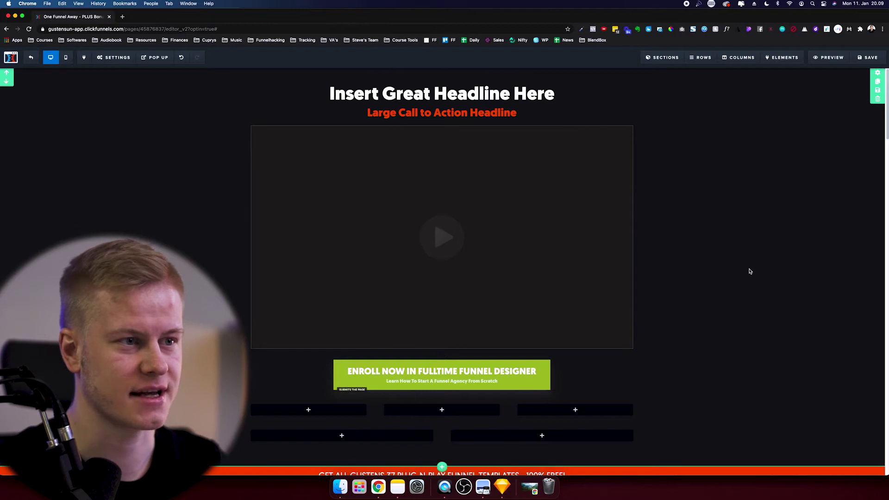
scroll(749, 269, "down", 3)
scroll(748, 267, "down", 6)
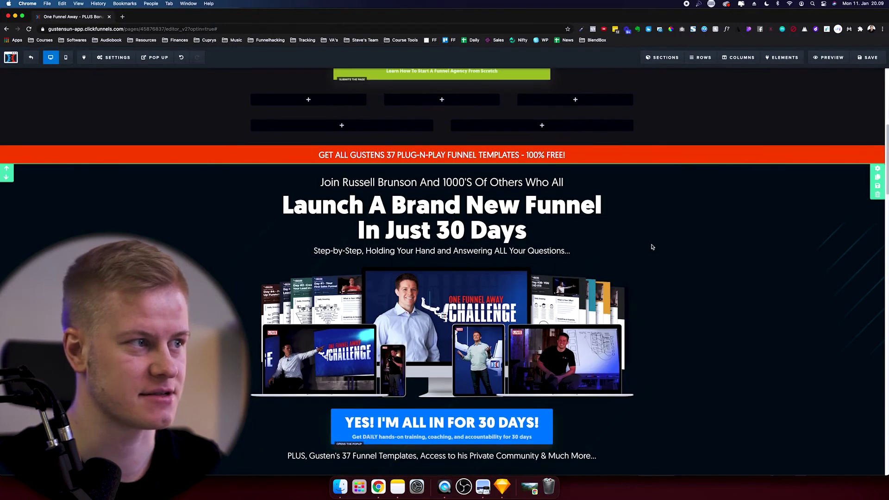
scroll(653, 247, "down", 10)
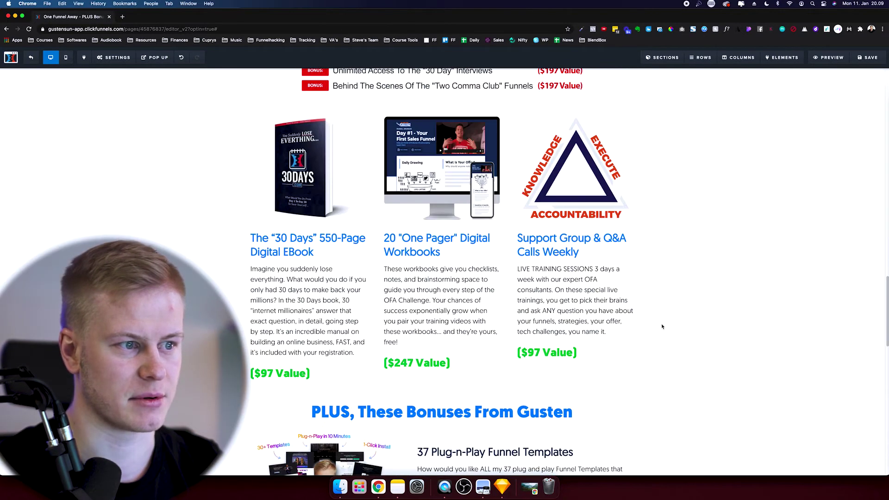
scroll(662, 331, "down", 8)
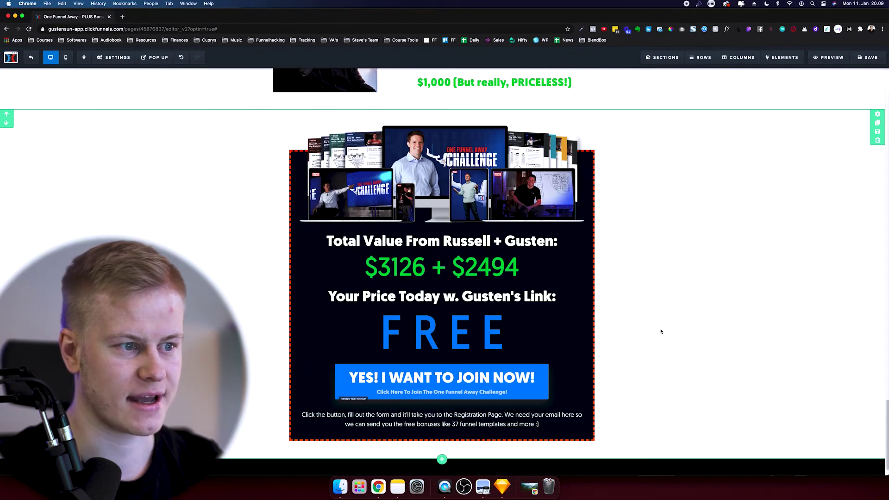
scroll(661, 331, "up", 6)
scroll(662, 331, "up", 10)
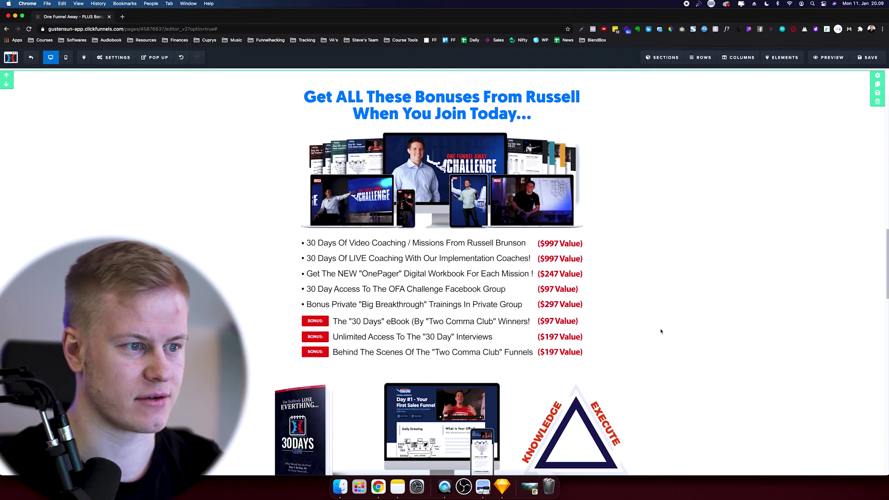
scroll(661, 332, "up", 5)
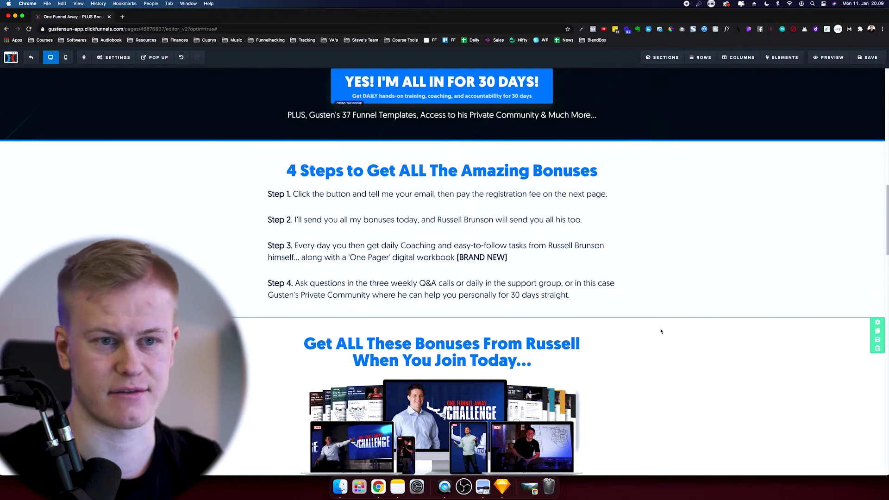
scroll(660, 331, "down", 8)
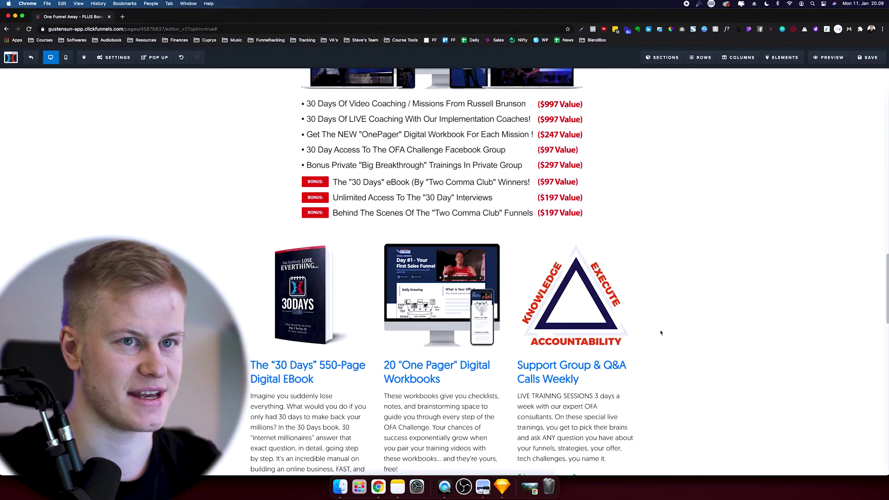
scroll(661, 332, "up", 5)
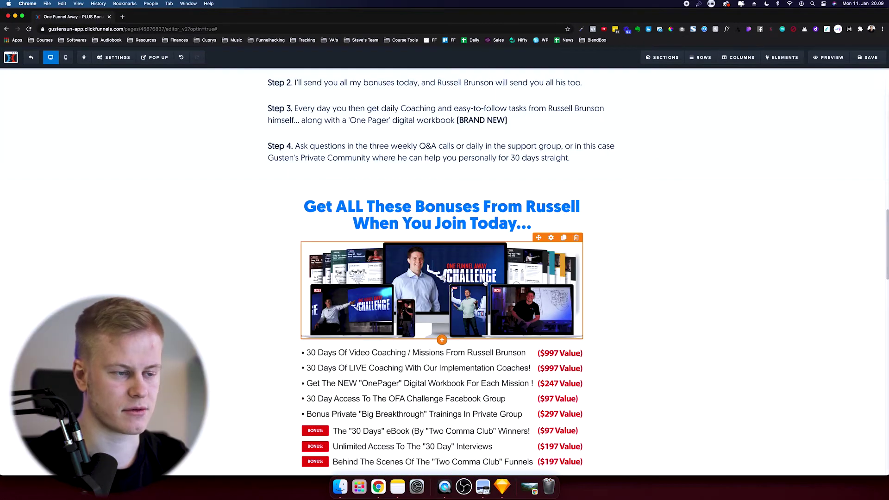
scroll(634, 274, "down", 2)
scroll(633, 272, "up", 6)
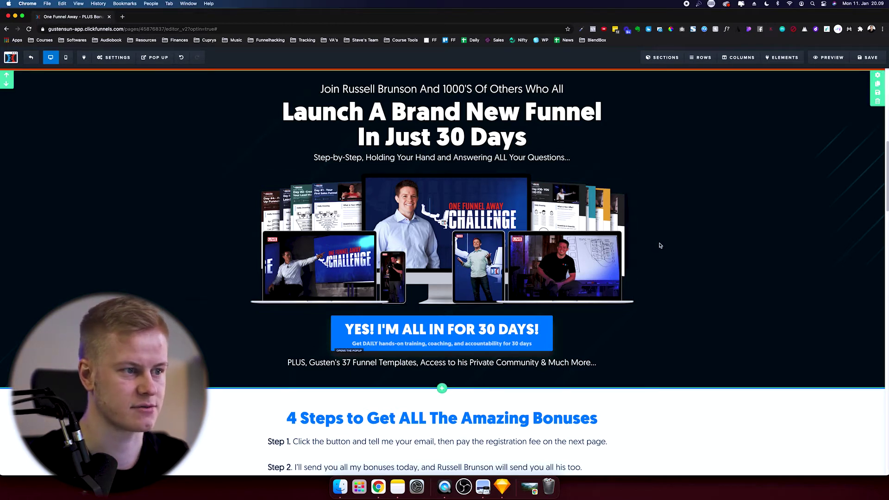
scroll(660, 246, "up", 3)
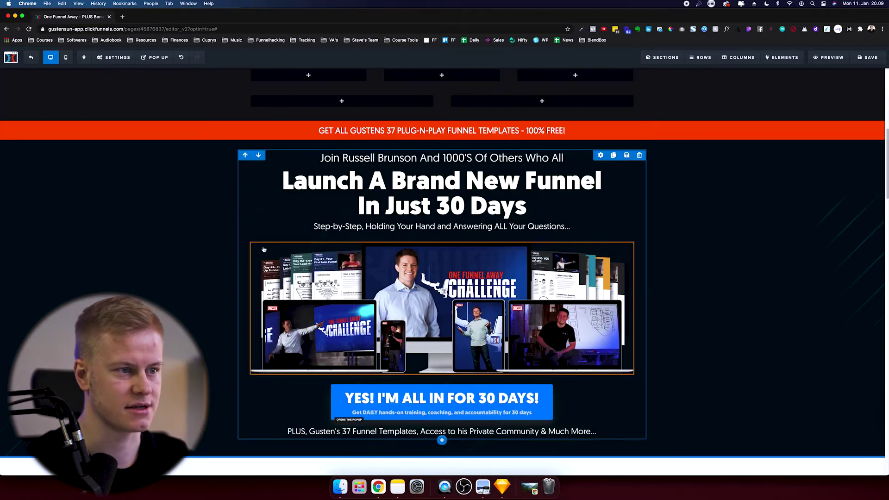
scroll(213, 246, "down", 10)
scroll(215, 245, "down", 10)
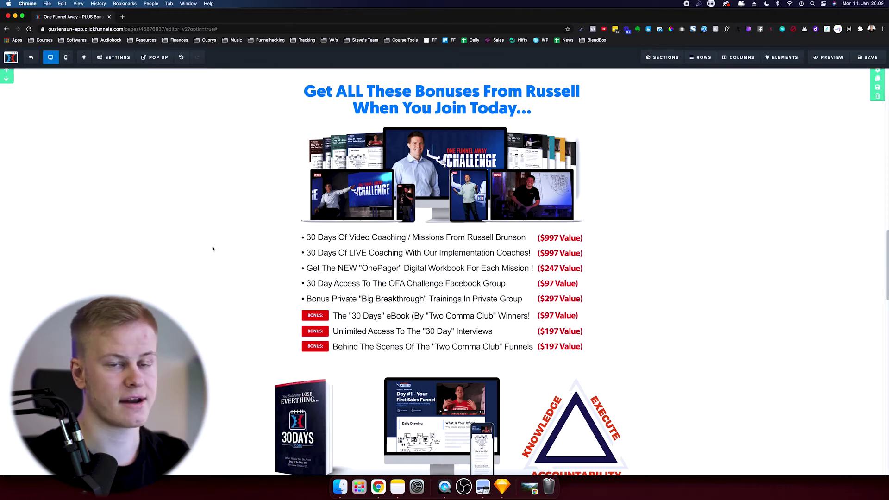
scroll(213, 249, "down", 4)
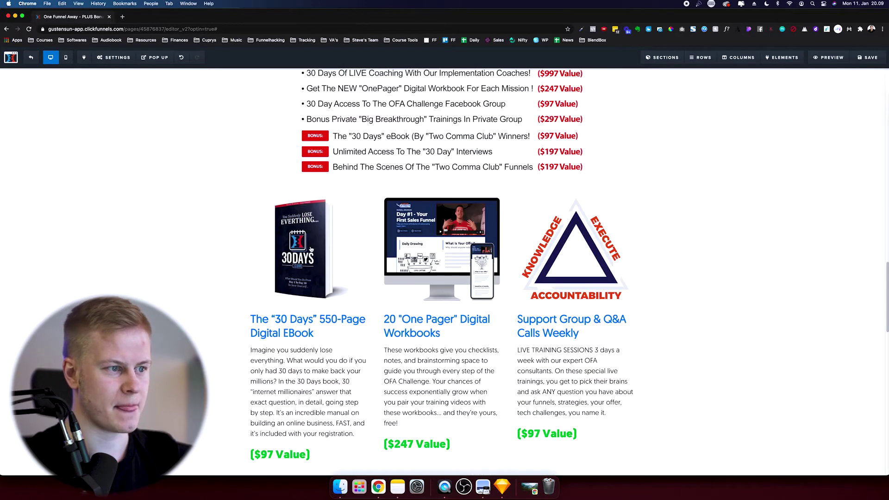
scroll(460, 302, "down", 8)
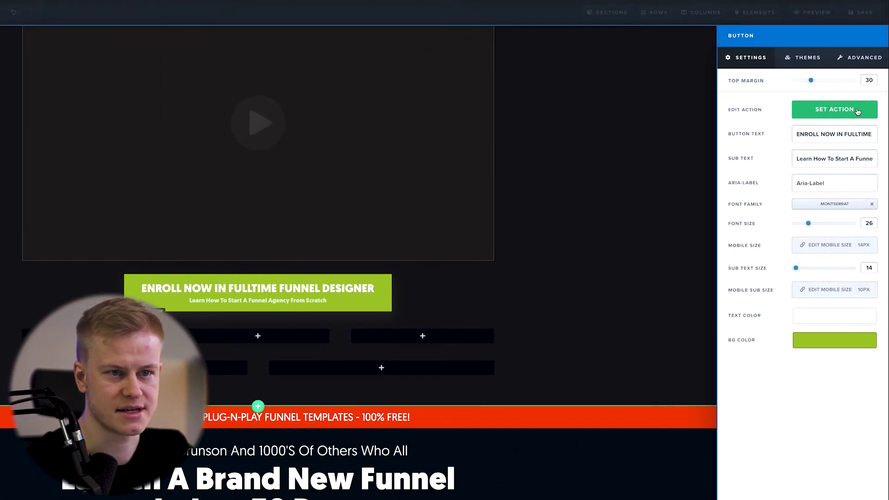
Step: Set the enroll button's action to Open the Pop Up
left_click(857, 110)
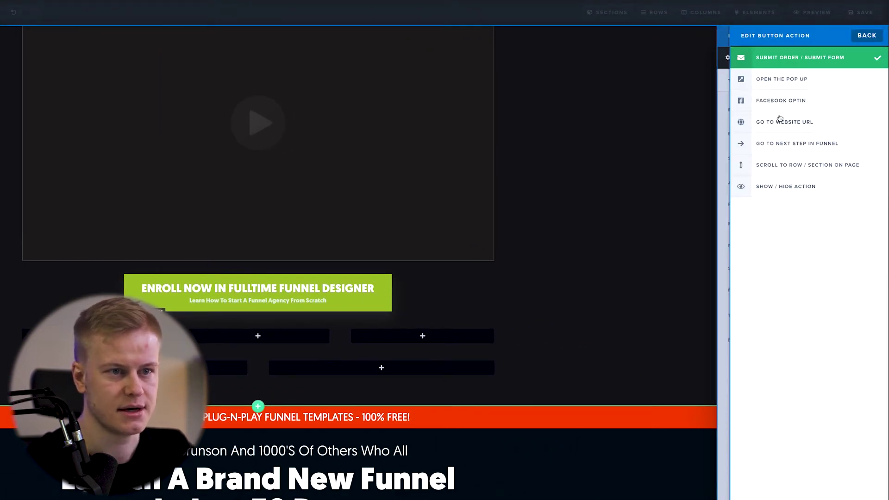
left_click(787, 80)
left_click(591, 86)
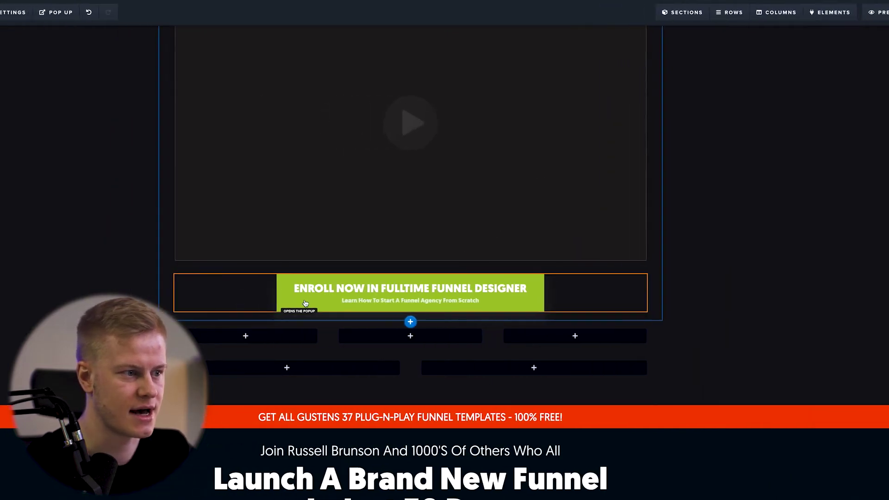
Step: Pick a hover Button Effect for the enroll button in its advanced styles
left_click(502, 294)
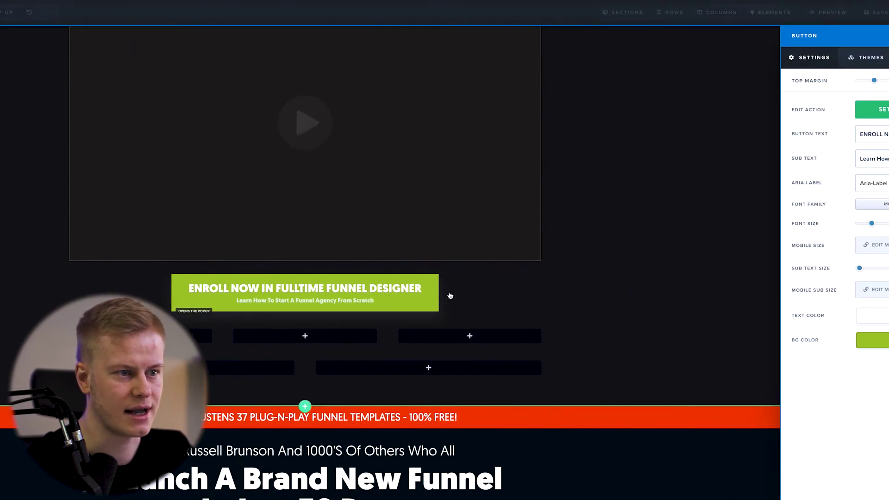
left_click(862, 57)
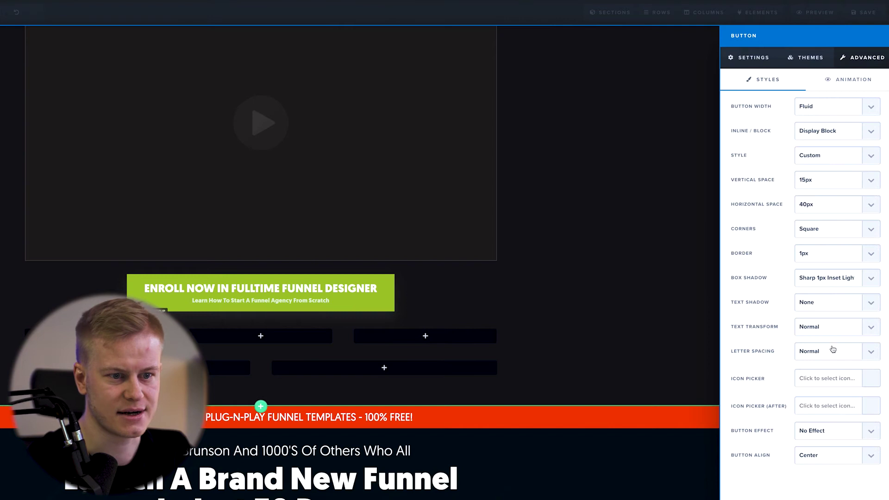
left_click(815, 436)
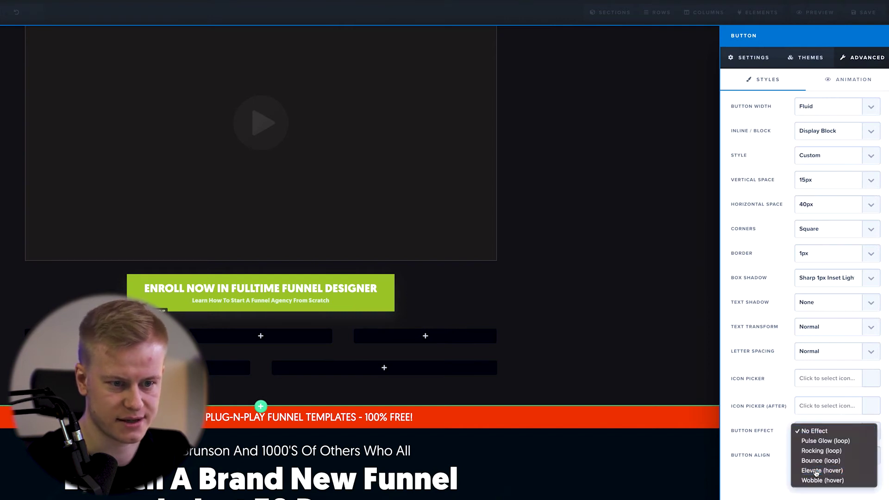
left_click(817, 470)
left_click(535, 349)
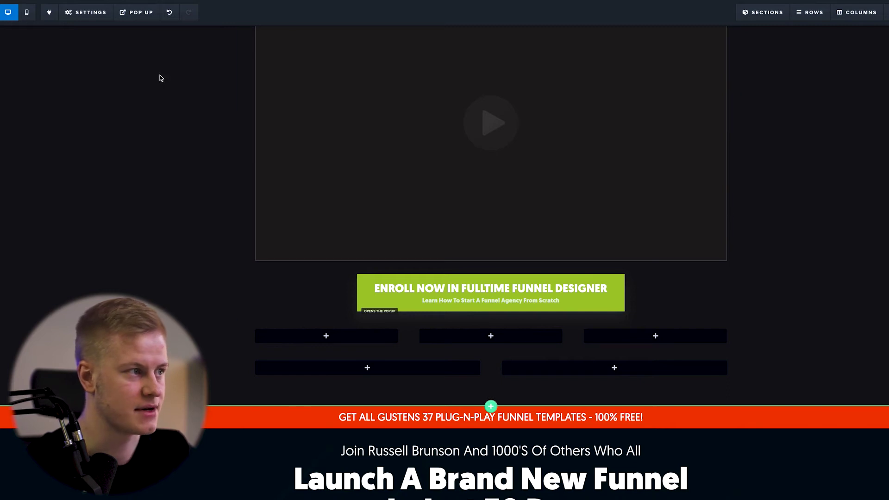
left_click(136, 12)
left_click(138, 29)
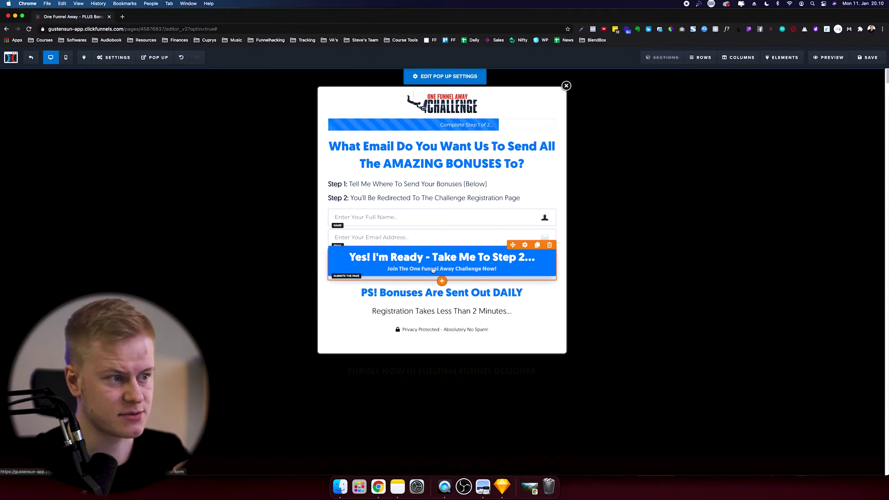
left_click(335, 276)
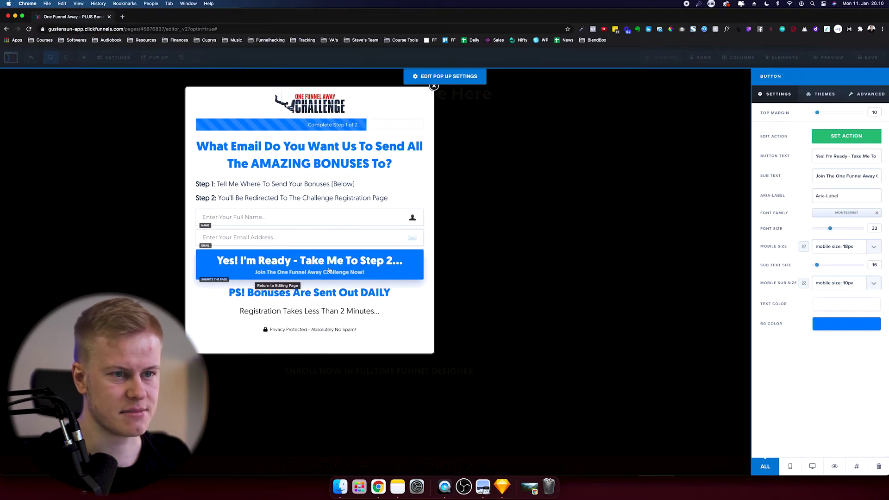
left_click(625, 160)
left_click(218, 109)
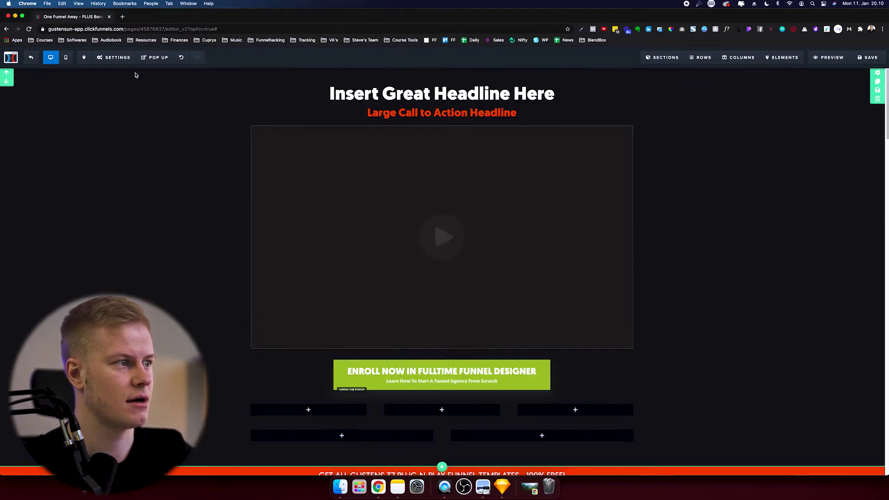
left_click(115, 57)
left_click(31, 141)
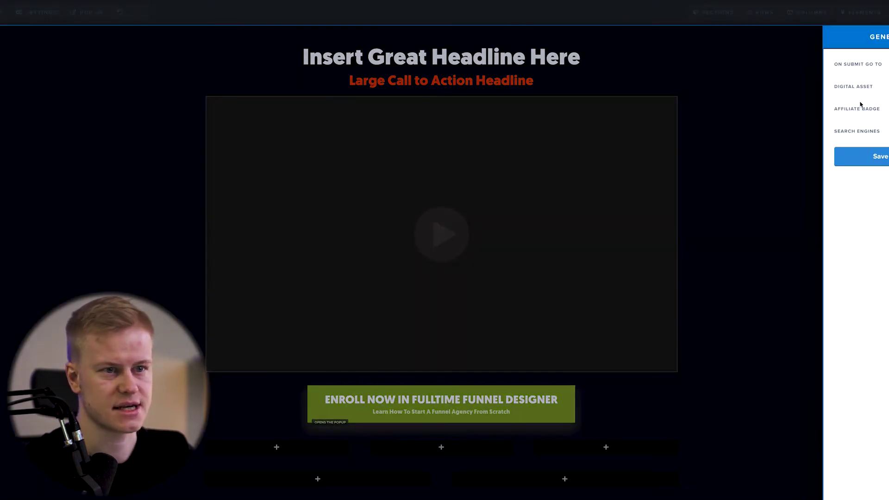
triple_click(819, 65)
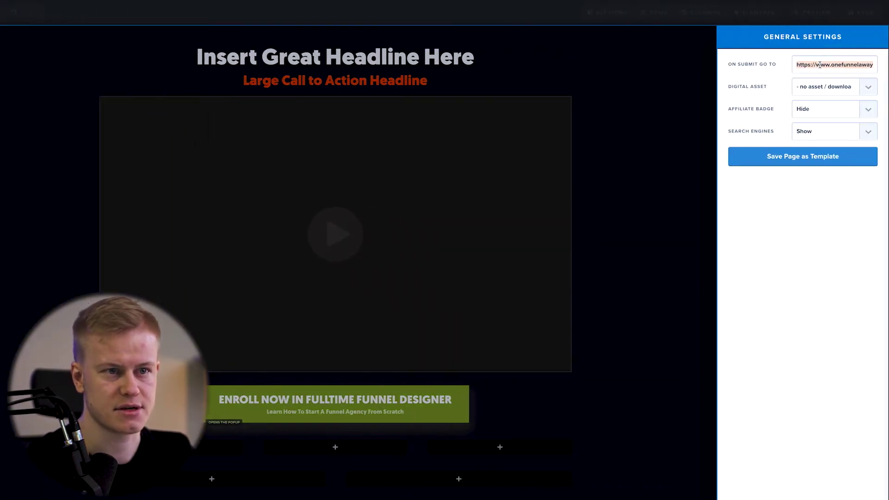
left_click_drag(827, 68, 879, 67)
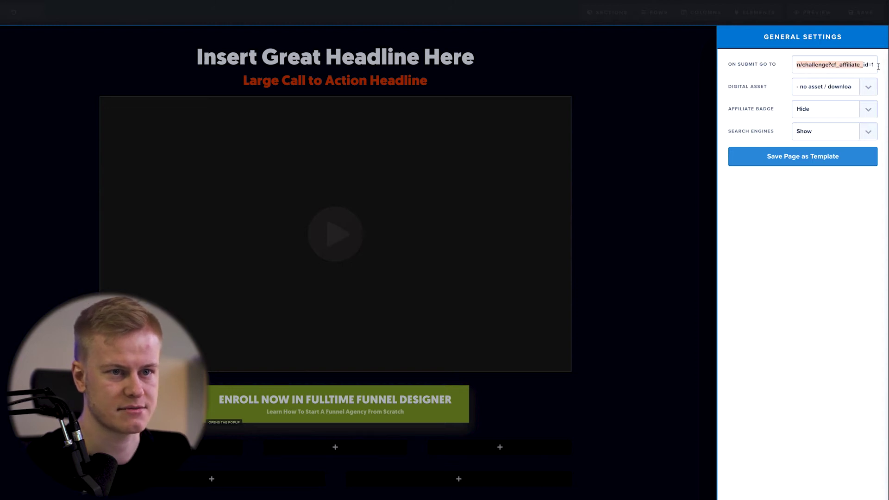
left_click(601, 82)
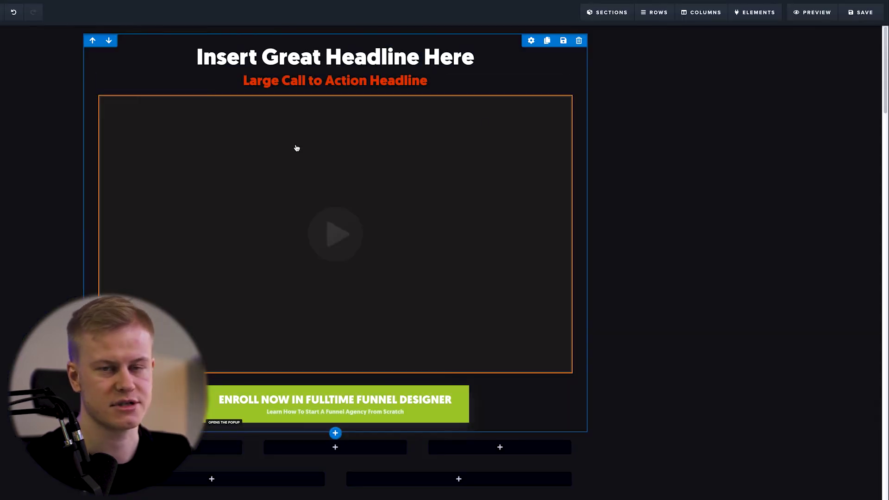
scroll(119, 131, "down", 3)
scroll(131, 135, "up", 3)
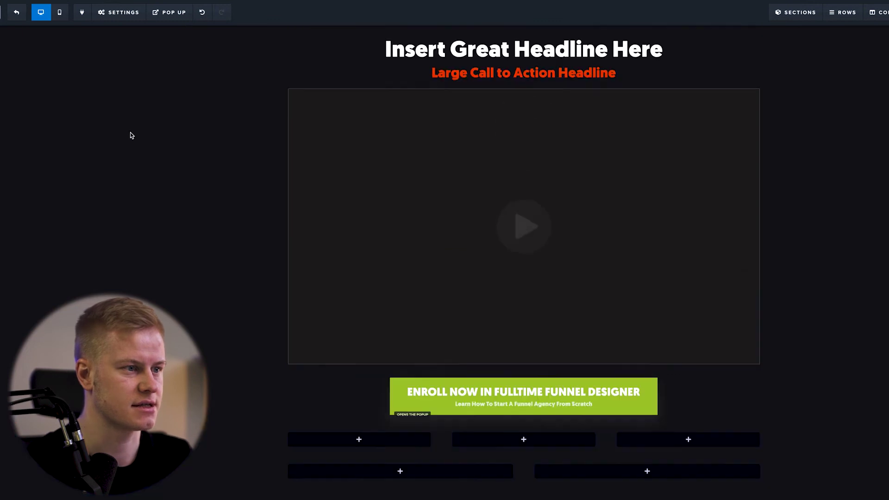
left_click(608, 168)
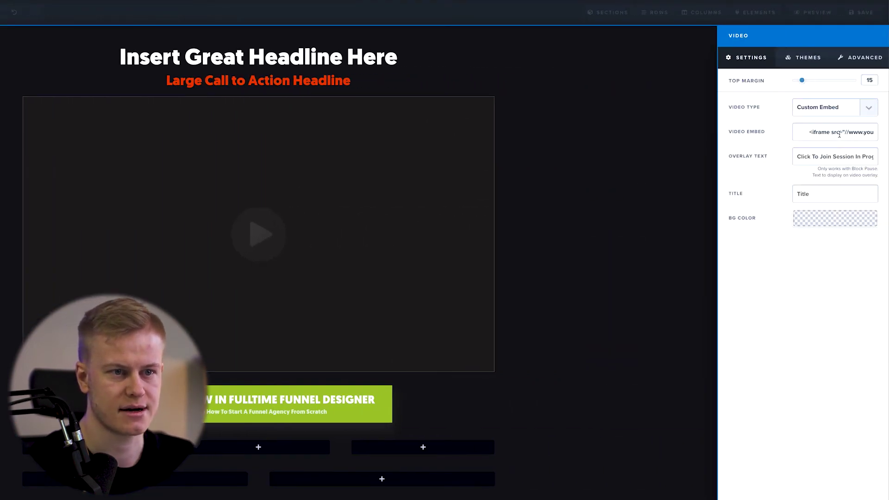
Step: Leave the video type on Custom Embed and scroll down to the empty middle column
left_click(827, 109)
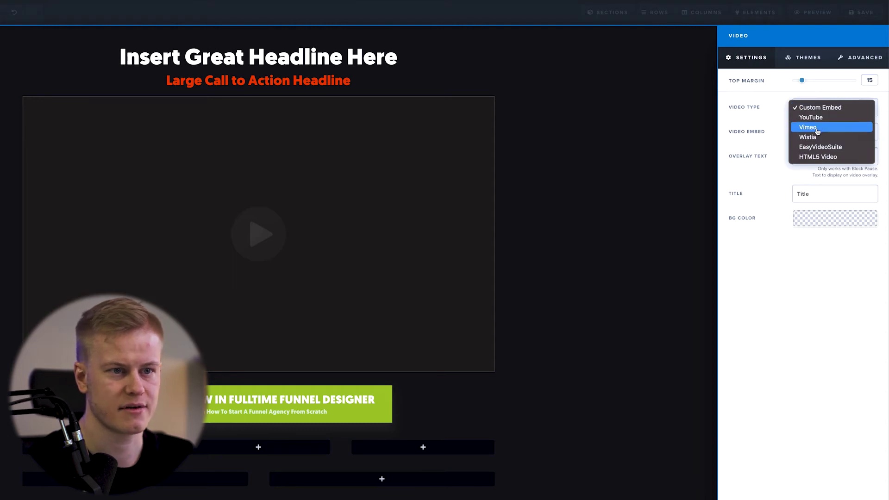
left_click(677, 125)
left_click(674, 125)
scroll(794, 123, "down", 7)
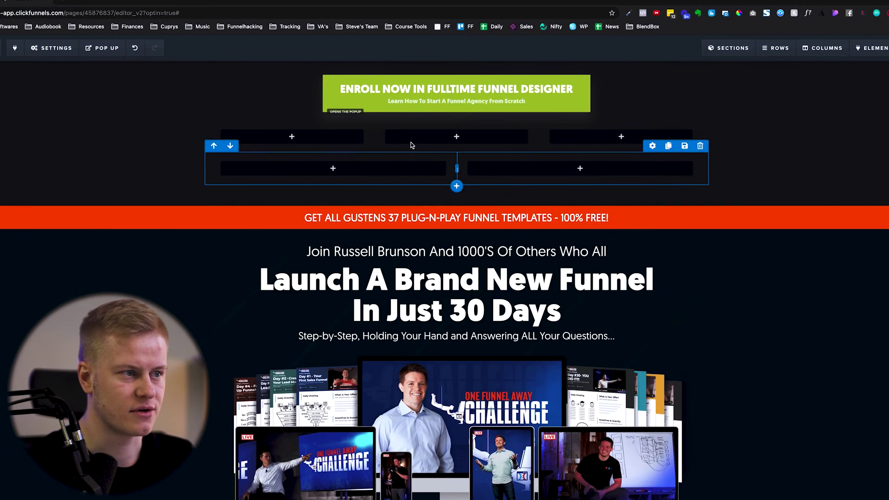
Step: Insert a Demo Image into the middle column, then drag Demo Image copies into the left and right columns
mouse_move(411, 99)
left_click(440, 136)
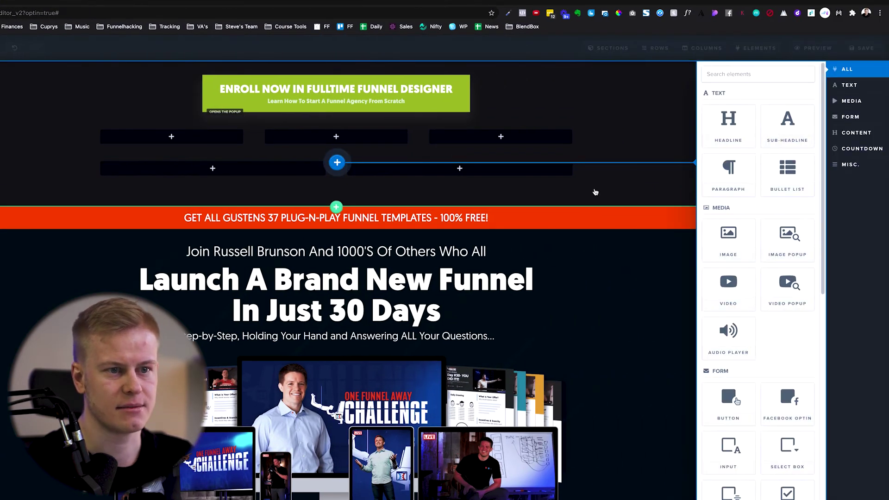
scroll(762, 136, "down", 10)
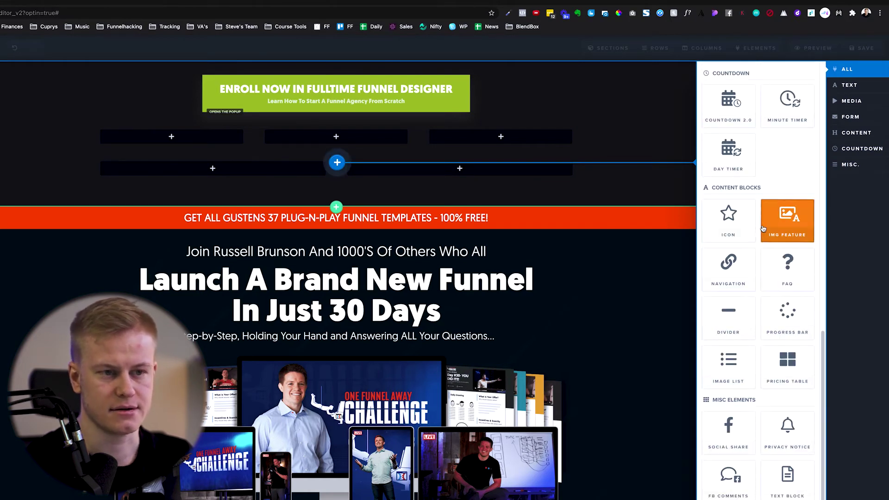
scroll(758, 354, "up", 10)
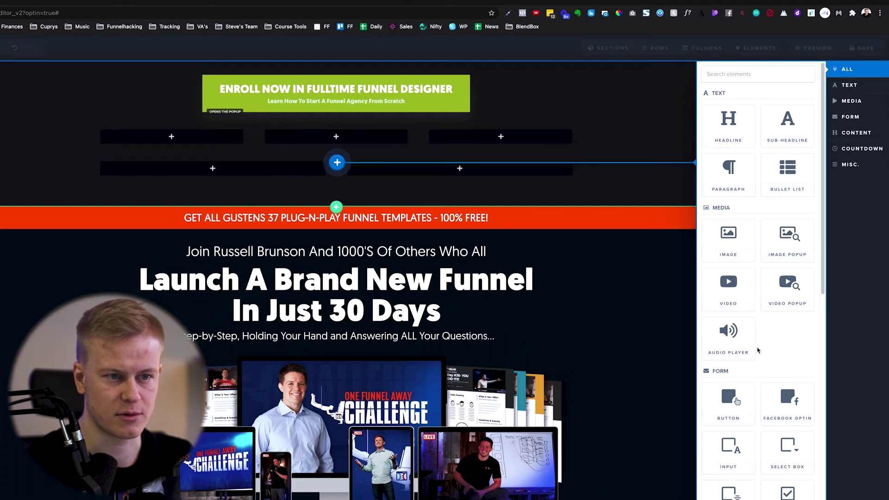
left_click(725, 244)
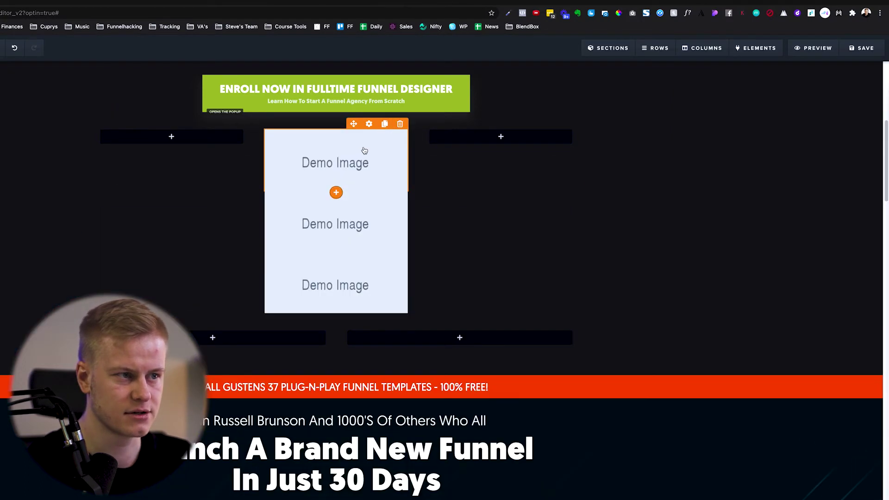
left_click_drag(364, 150, 172, 135)
left_click_drag(307, 165, 511, 137)
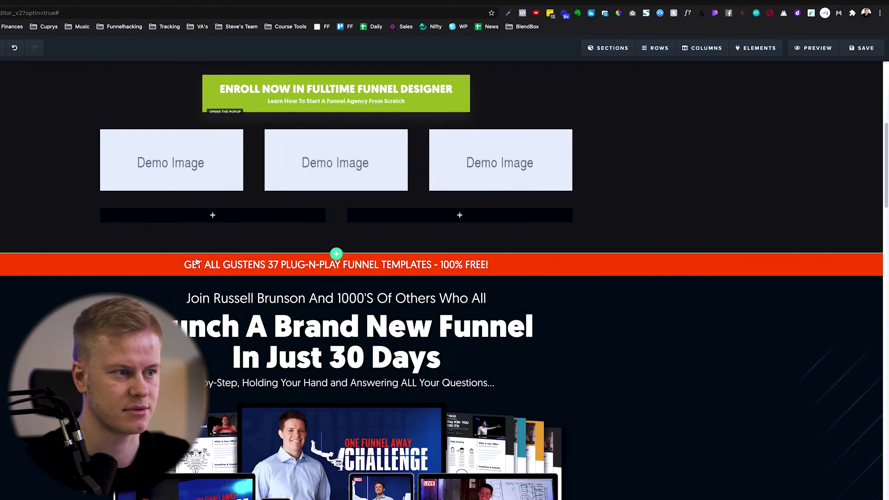
Step: Drop an icon into the left empty column below the images, colour it white and resize it to 42
left_click(215, 219)
scroll(754, 278, "down", 5)
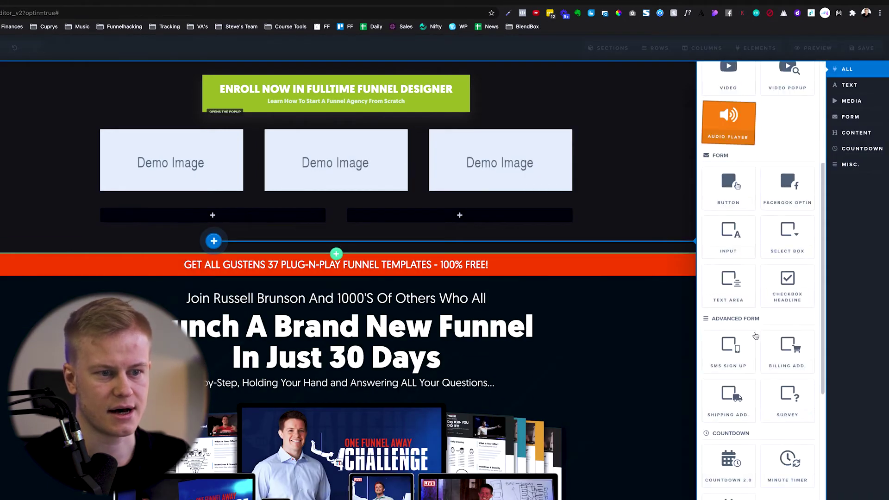
scroll(755, 334, "down", 4)
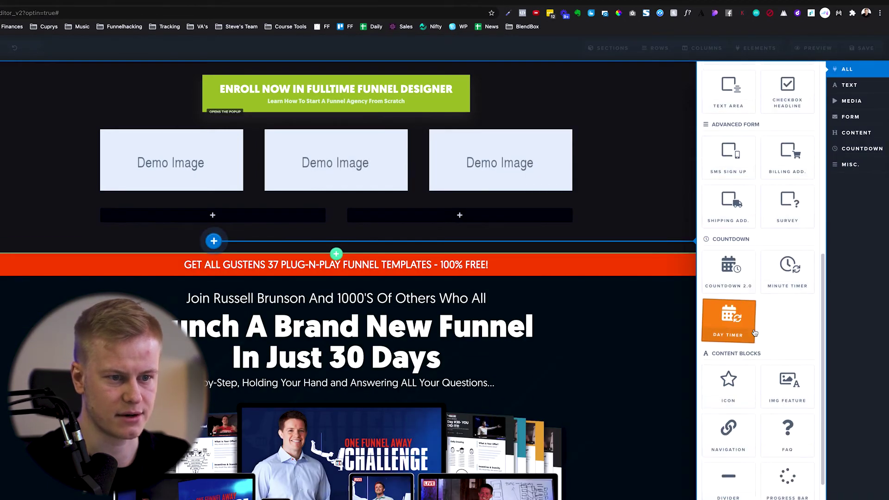
left_click_drag(434, 266, 268, 230)
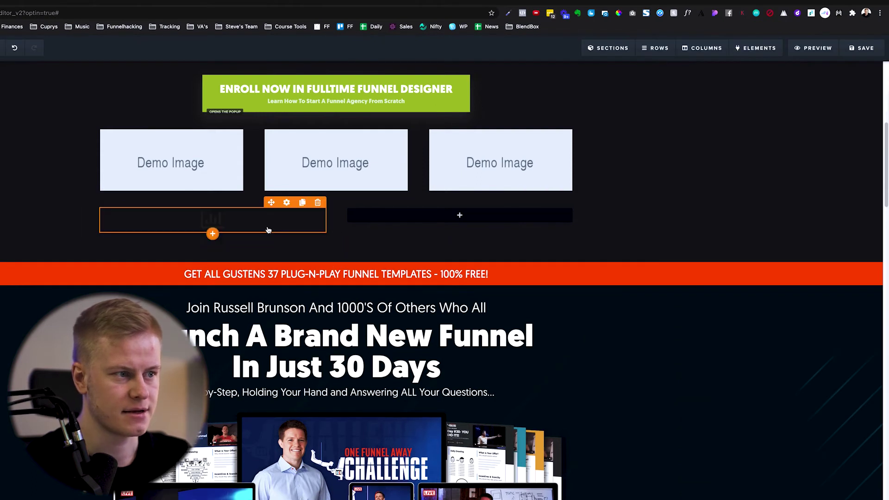
left_click(825, 242)
left_click_drag(814, 283, 823, 211)
left_click(824, 209)
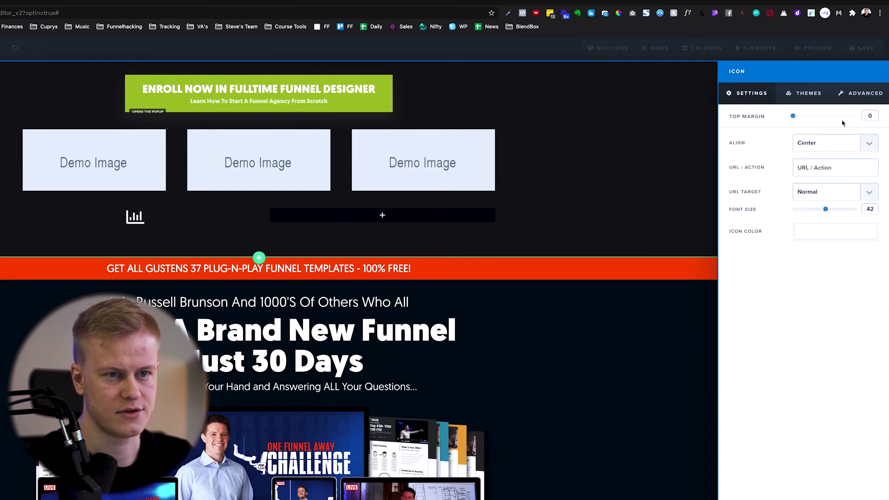
Step: Swap the bar-chart icon for the assistive-listening icon from the Icon Picker
left_click(850, 94)
left_click(825, 148)
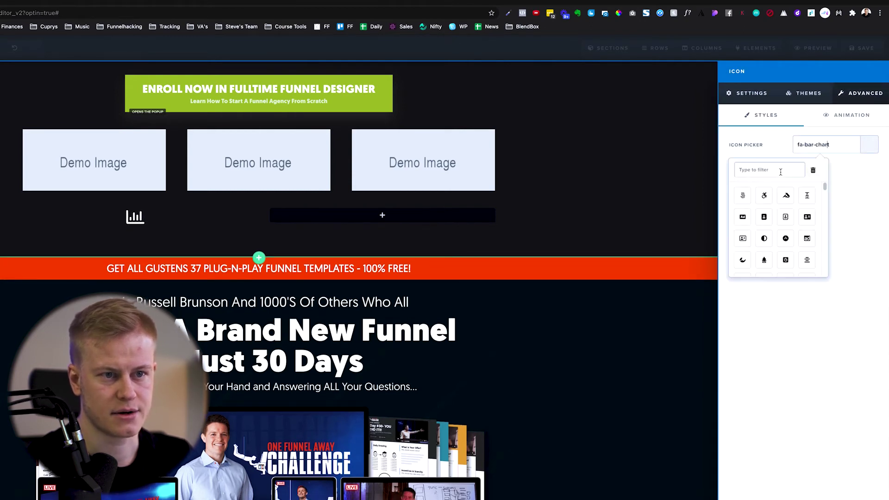
scroll(754, 240, "down", 3)
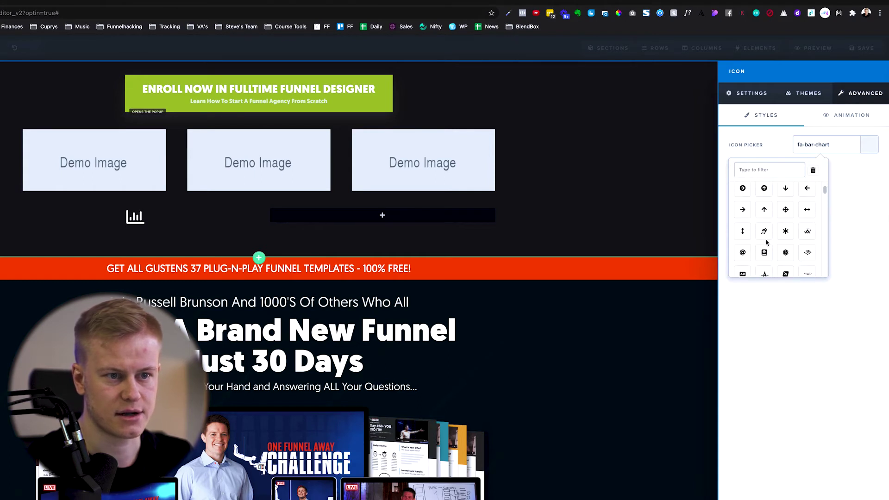
left_click(765, 233)
left_click(139, 200)
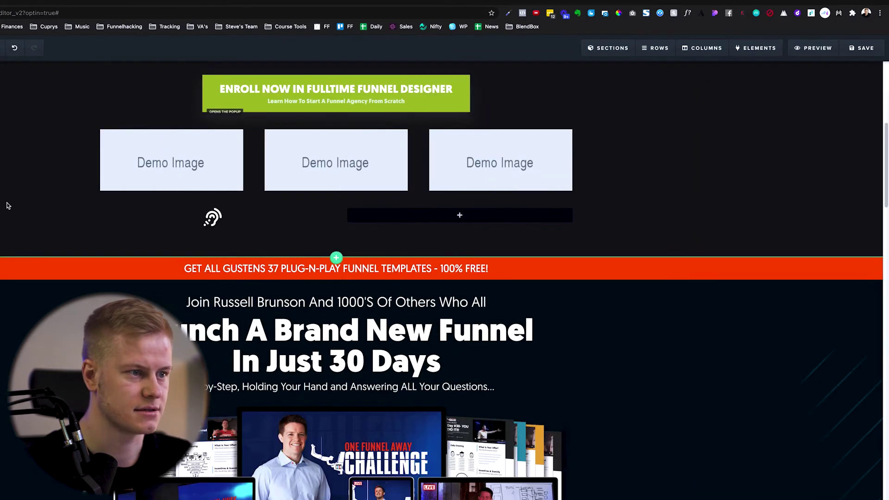
scroll(2, 202, "up", 5)
scroll(2, 202, "down", 6)
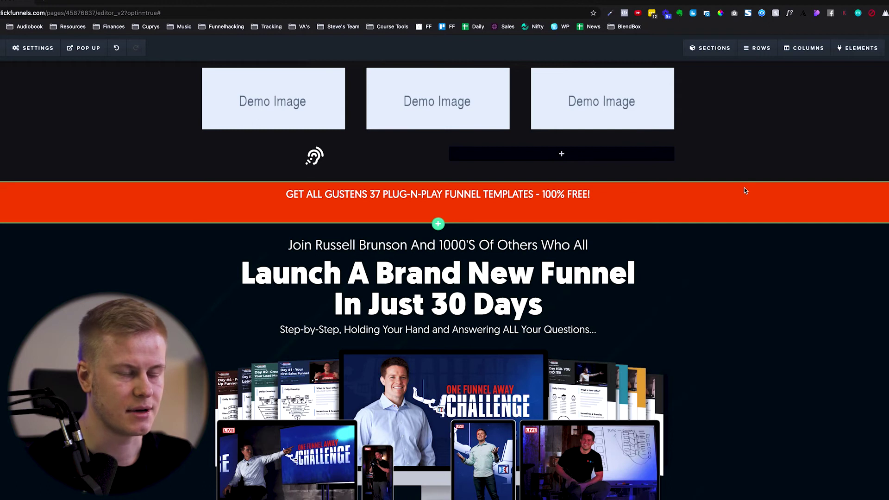
scroll(744, 189, "down", 3)
scroll(744, 191, "up", 10)
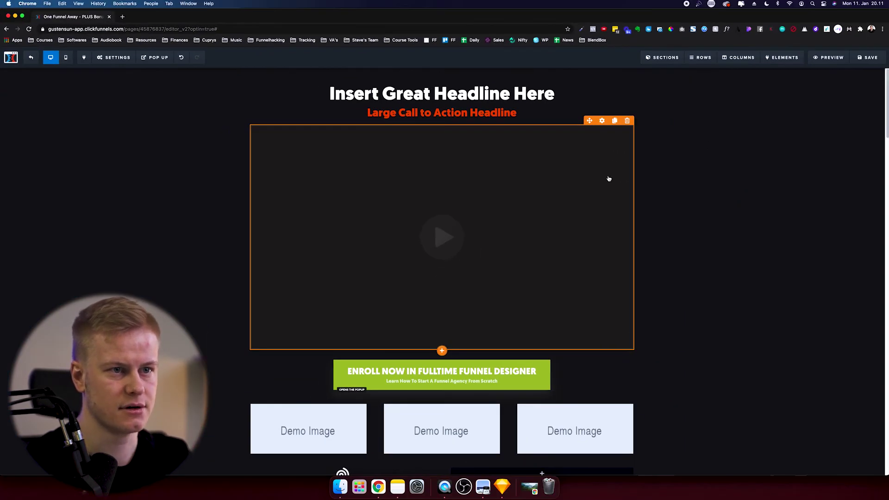
scroll(609, 179, "down", 5)
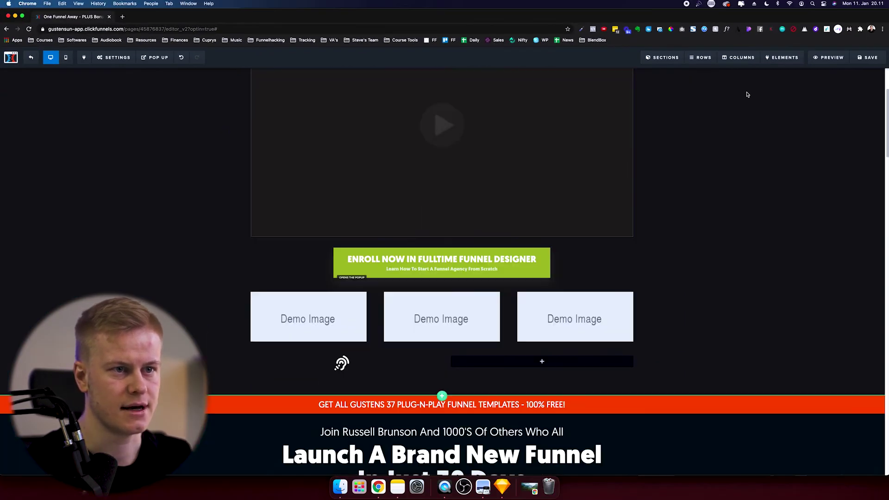
Step: Give the '4 Steps to Get ALL The Amazing Bonuses' column a pale light-blue background and top padding of 40
left_click(741, 58)
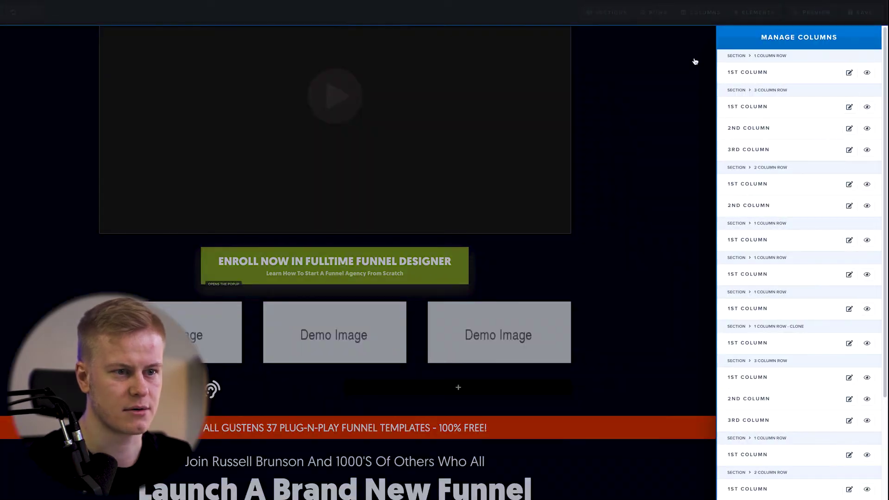
scroll(694, 62, "down", 5)
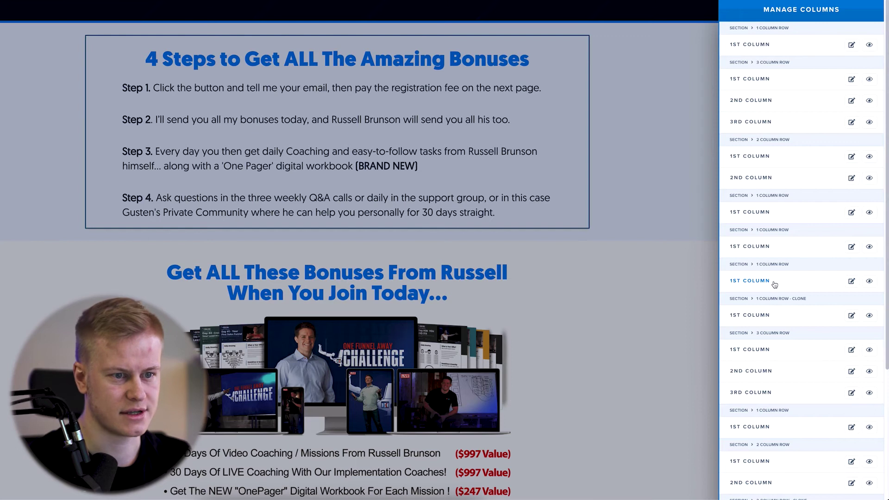
left_click(749, 281)
left_click(824, 119)
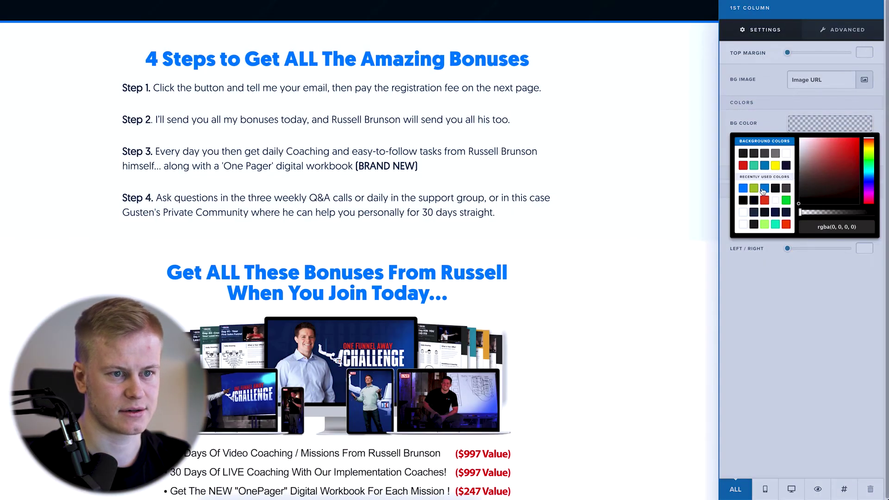
left_click(755, 188)
mouse_move(809, 179)
left_mouse_down()
mouse_move(785, 156)
mouse_move(815, 145)
mouse_move(804, 139)
mouse_move(810, 131)
left_mouse_up()
left_click(765, 188)
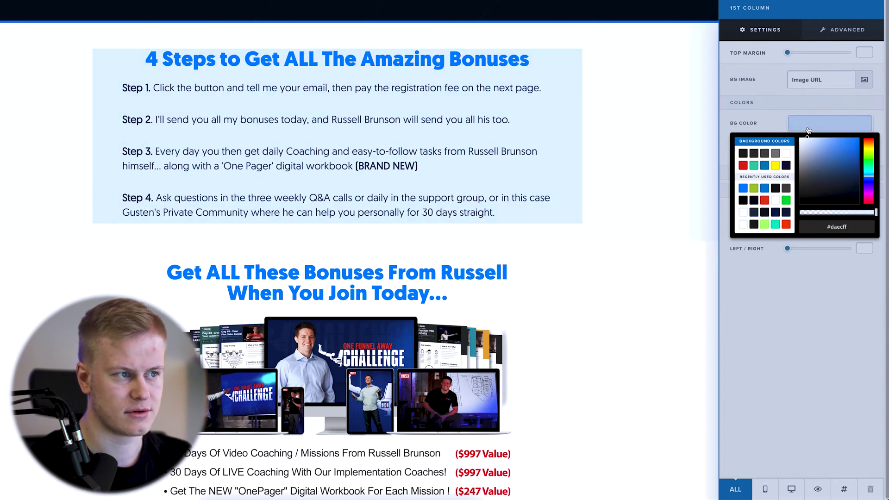
left_click(776, 124)
left_click_drag(802, 214, 797, 248)
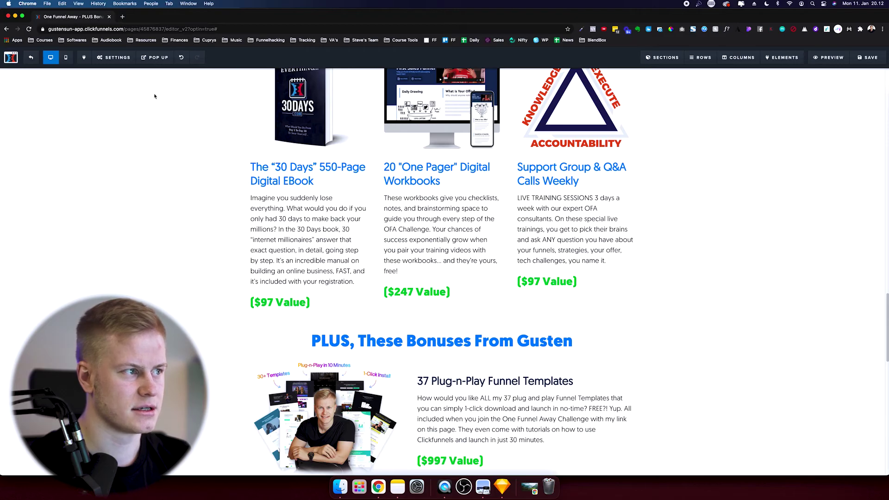
mouse_move(160, 63)
mouse_move(116, 55)
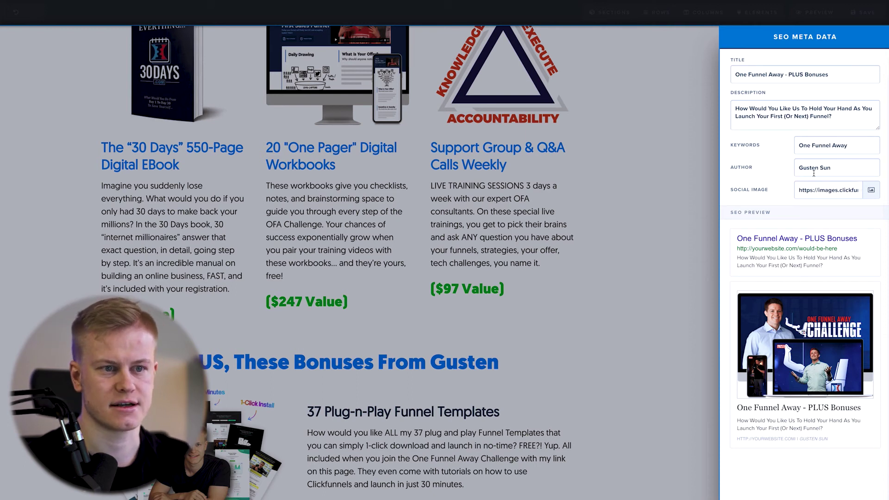
left_click(47, 93)
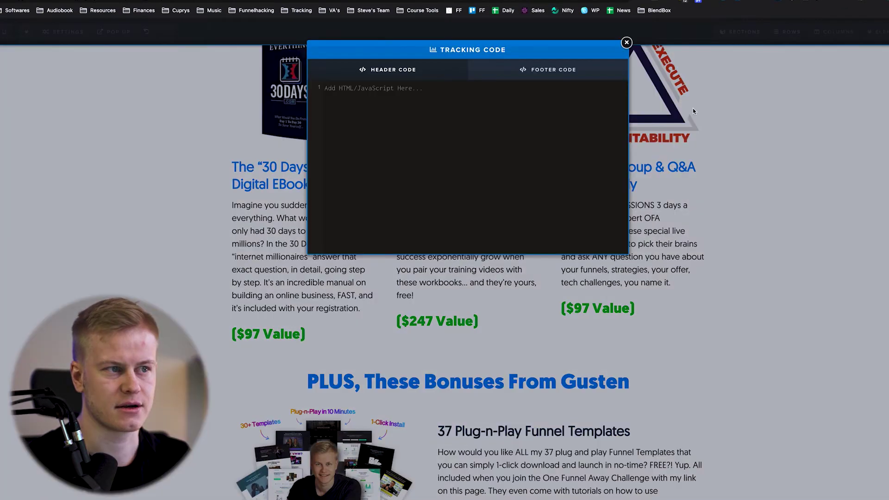
left_click(77, 59)
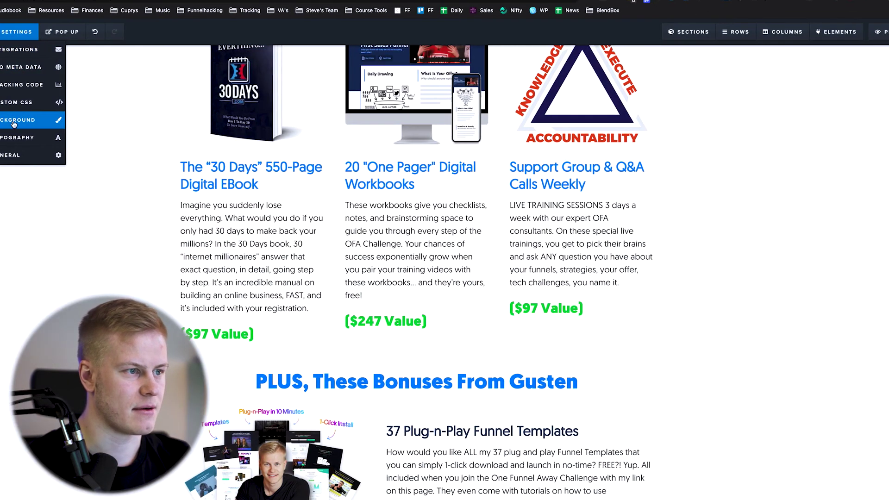
left_click(65, 121)
left_click(129, 98)
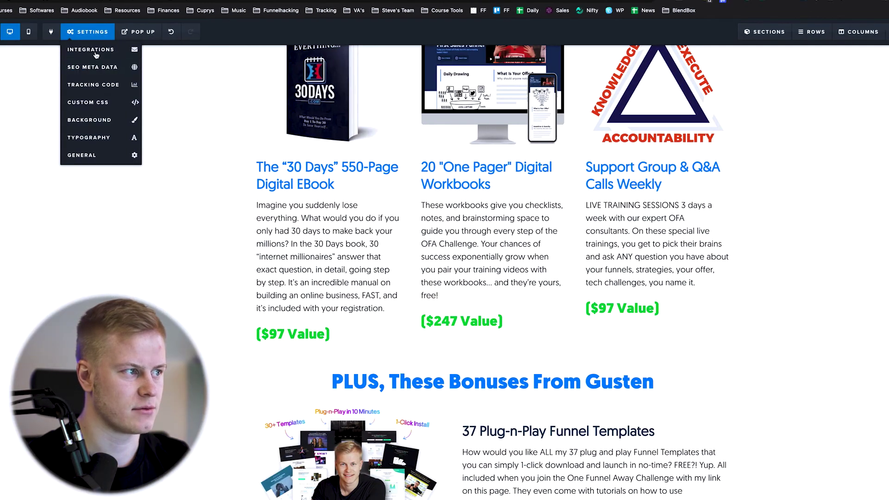
left_click(542, 271)
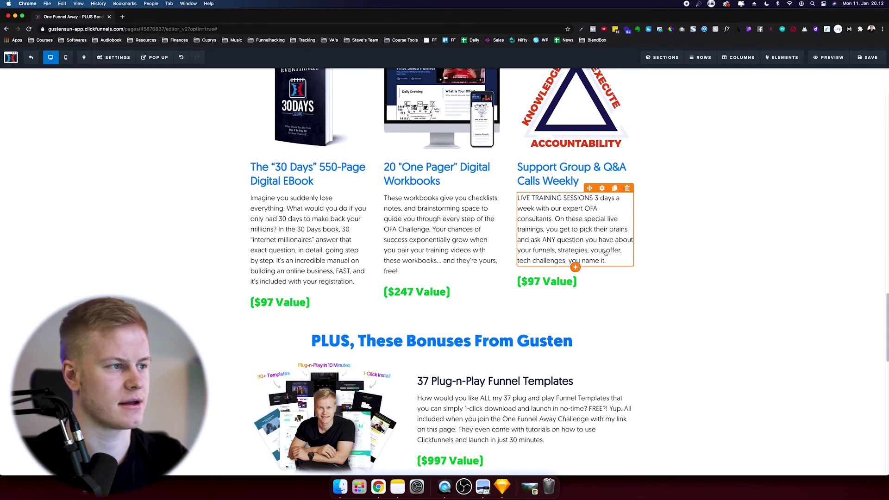
scroll(605, 253, "up", 20)
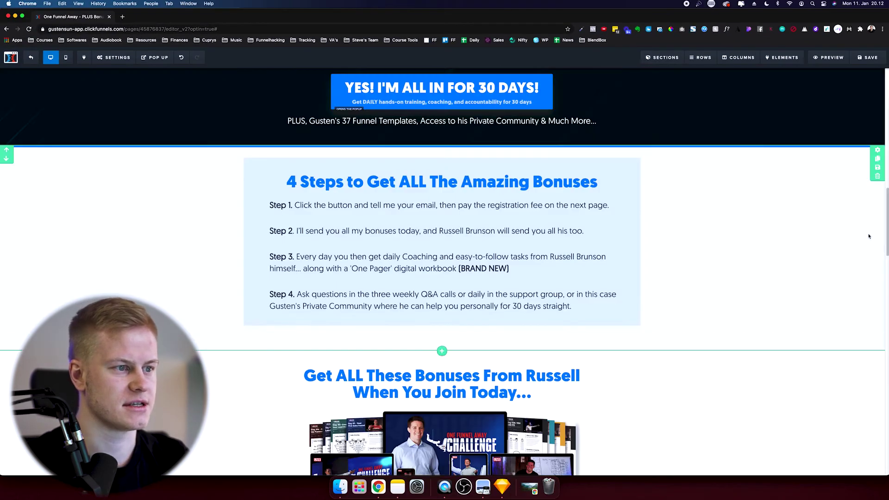
mouse_move(124, 63)
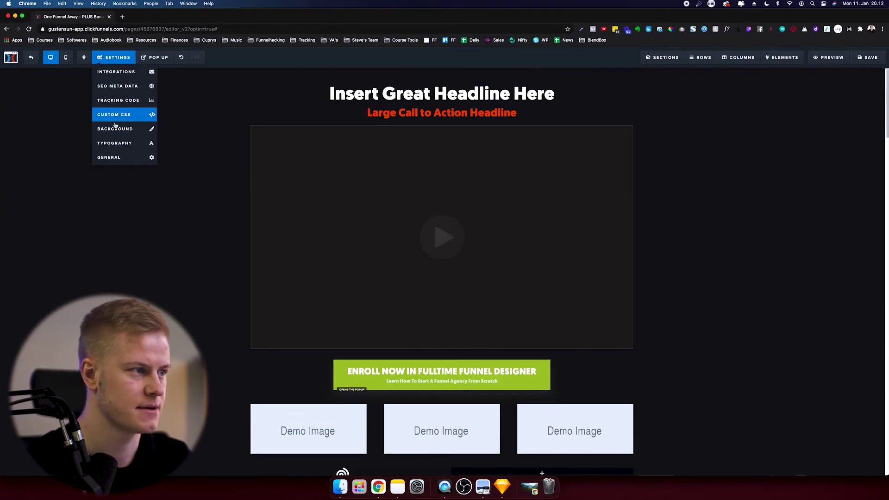
left_click(110, 142)
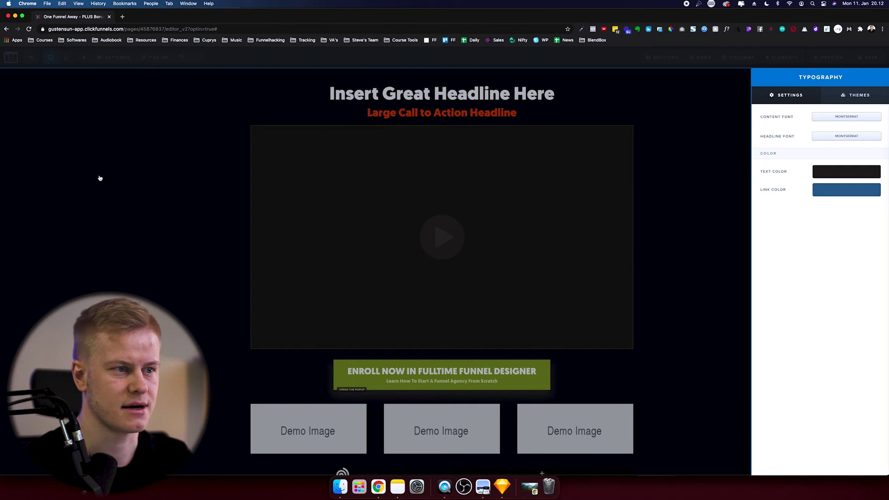
left_click(100, 178)
mouse_move(122, 63)
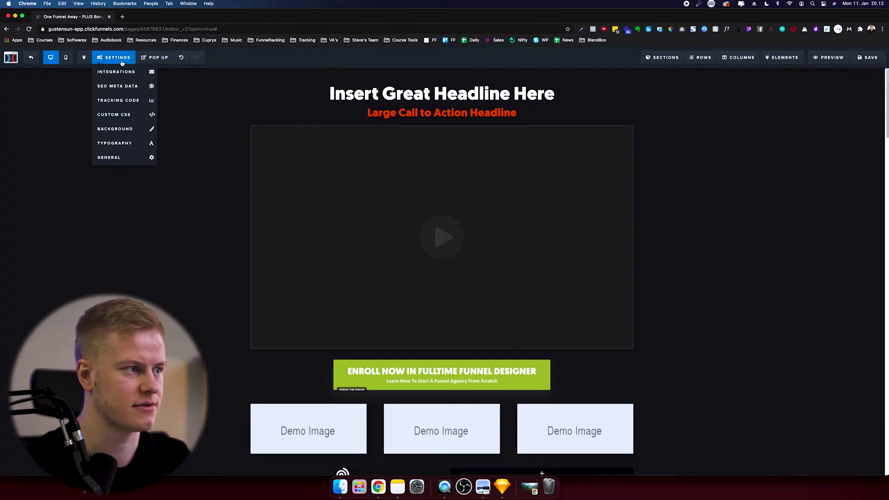
left_click(119, 116)
scroll(366, 171, "up", 5)
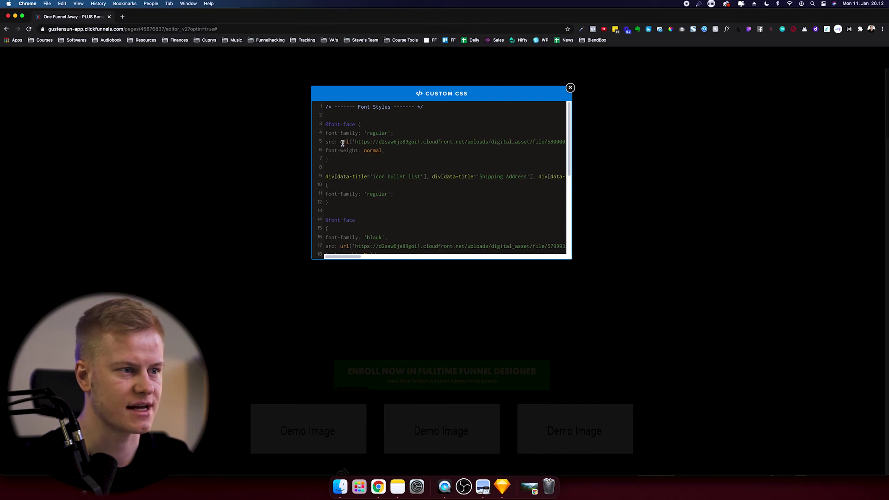
left_click_drag(560, 146, 588, 140)
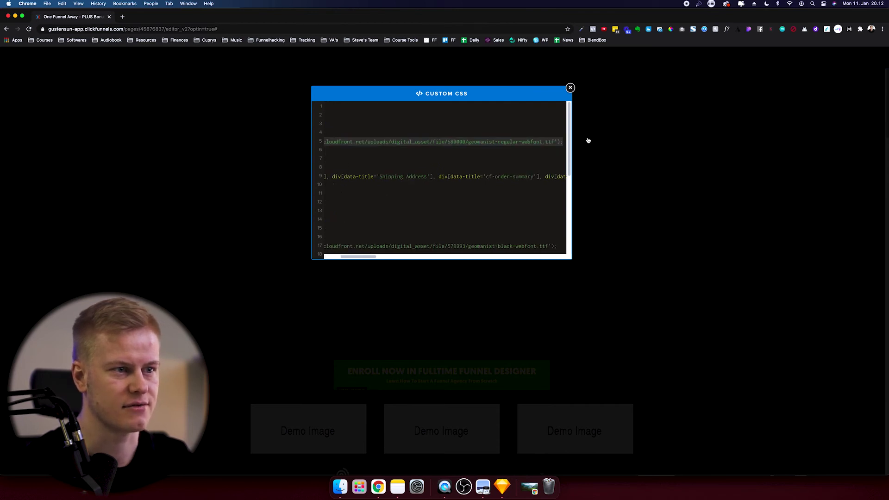
left_click(660, 145)
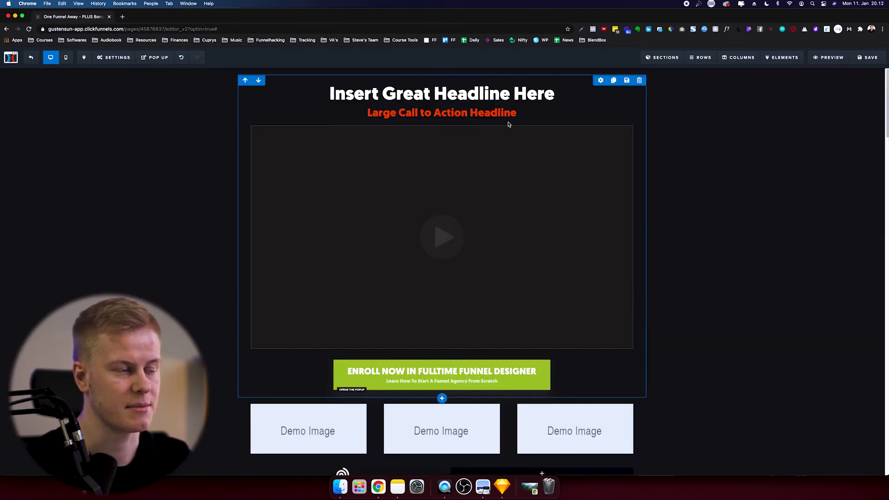
scroll(113, 182, "down", 8)
scroll(111, 188, "down", 10)
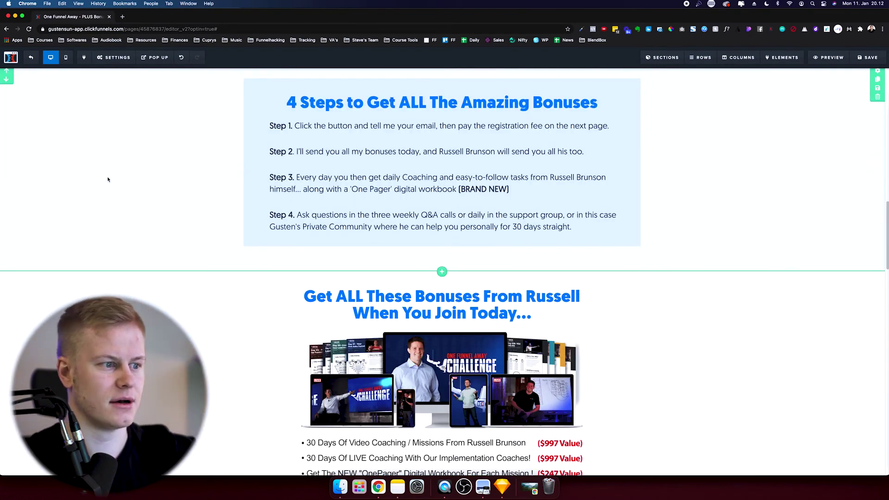
scroll(106, 183, "up", 2)
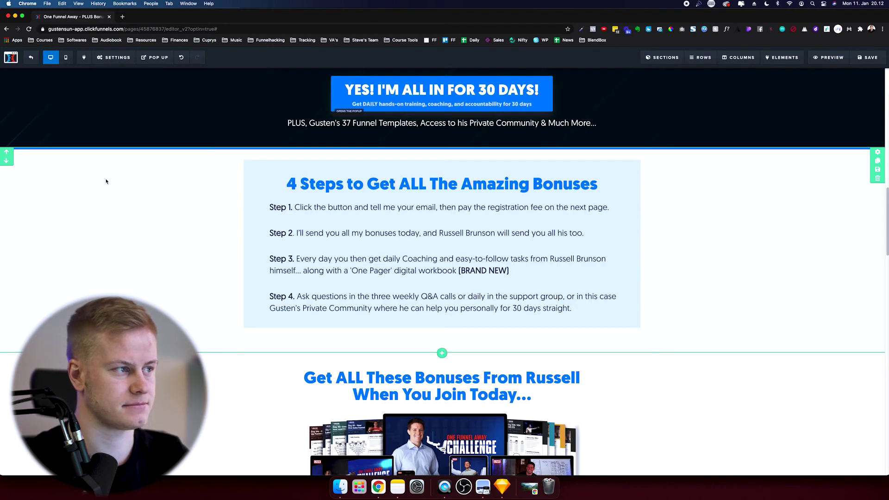
mouse_move(113, 58)
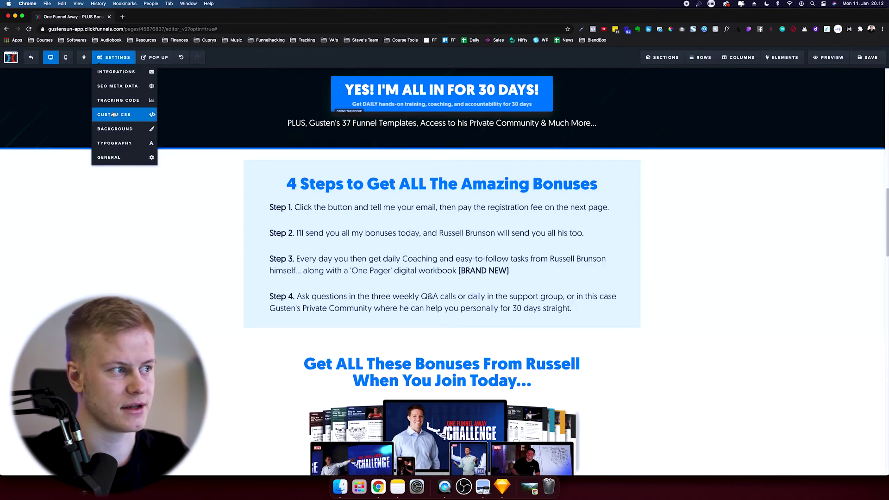
left_click(115, 156)
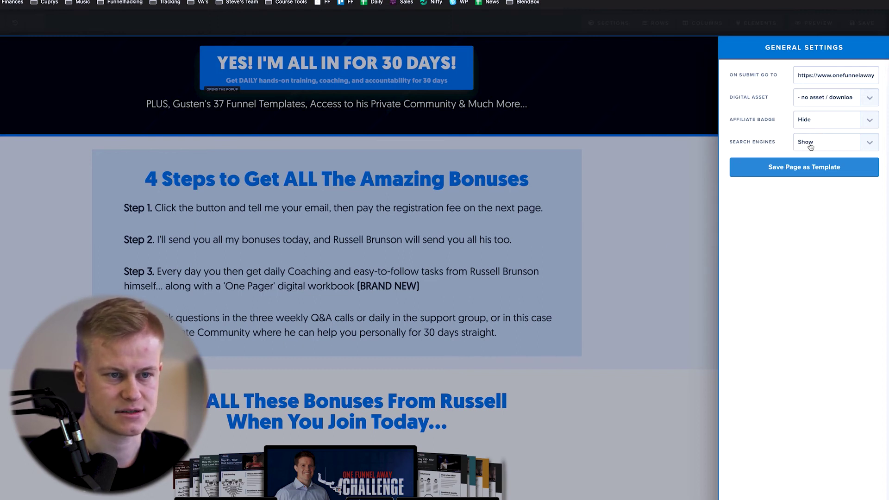
left_click(675, 154)
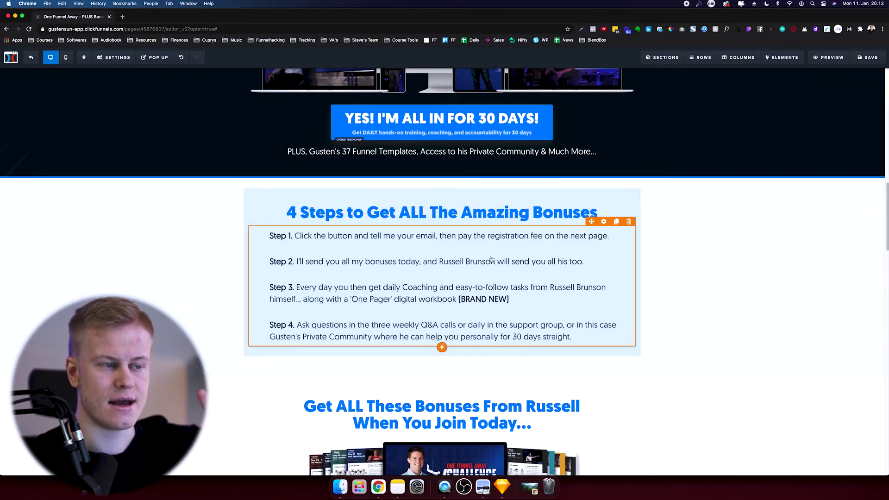
scroll(491, 259, "down", 7)
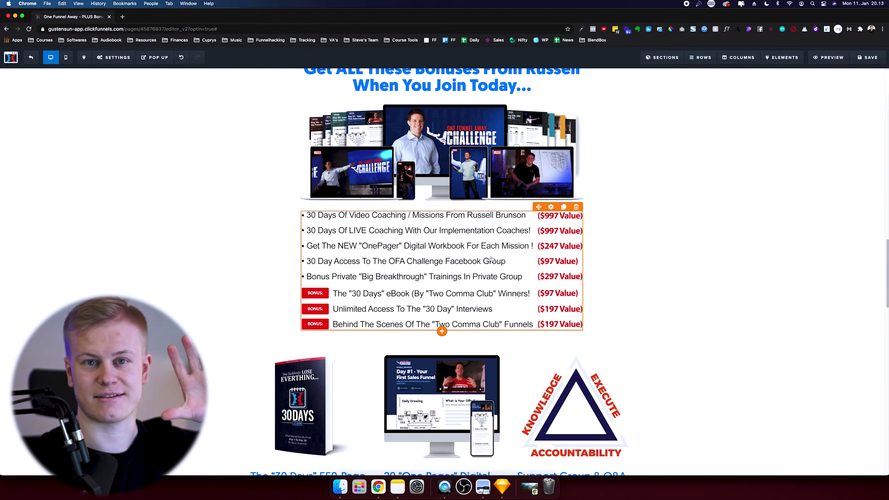
scroll(492, 260, "down", 12)
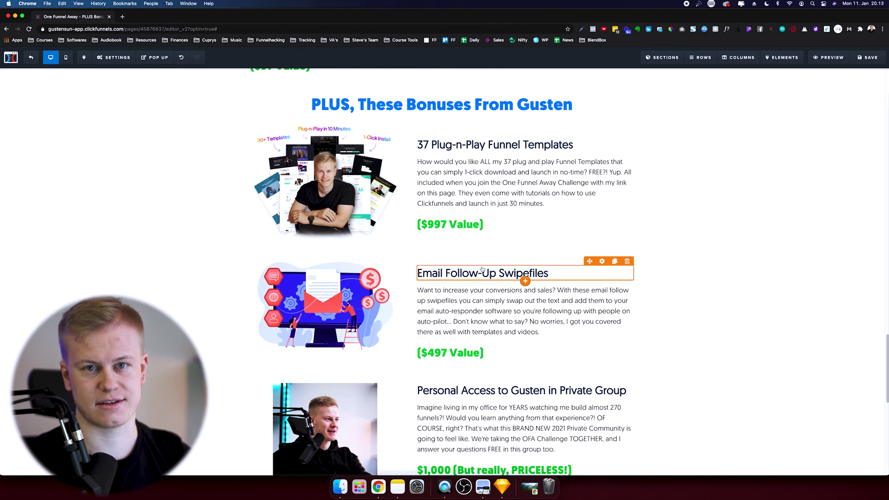
scroll(482, 269, "down", 7)
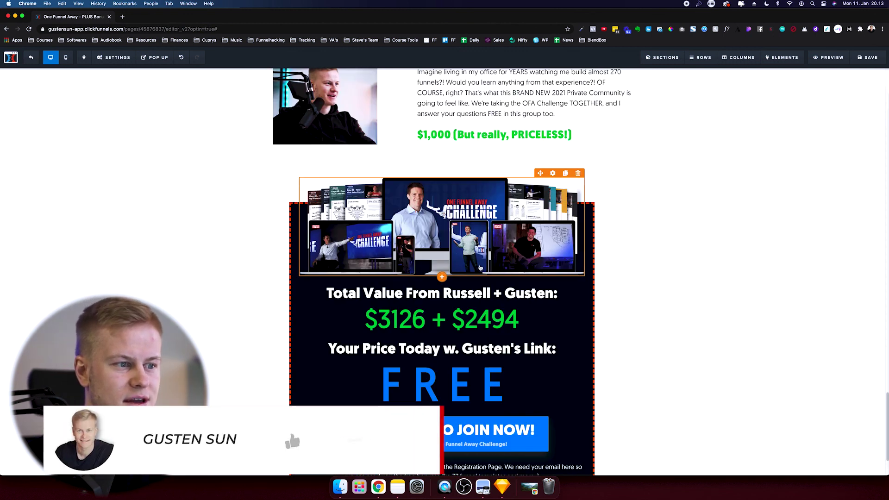